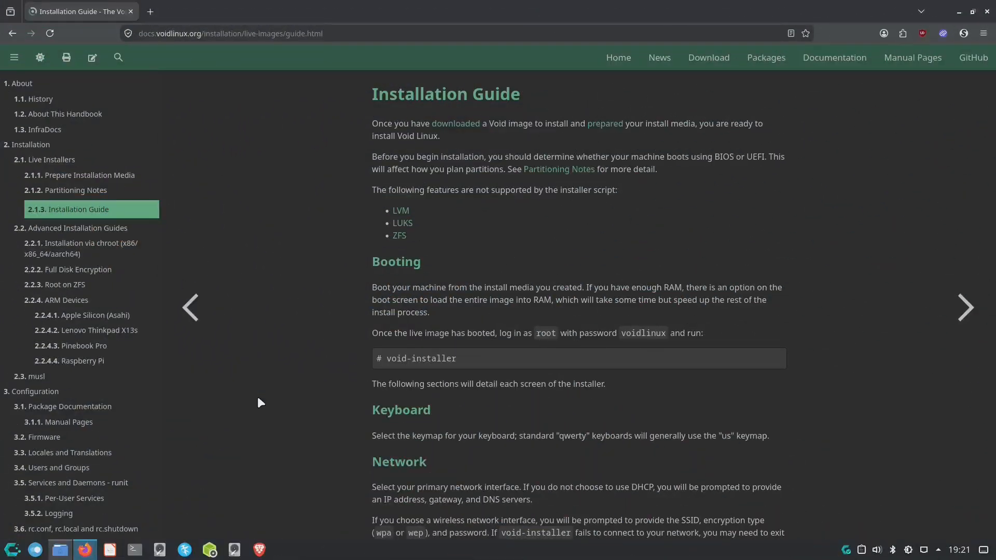
- Scroll the Installation Guide from Booting past User account to the Partition section
scroll(257, 396, down, 3)
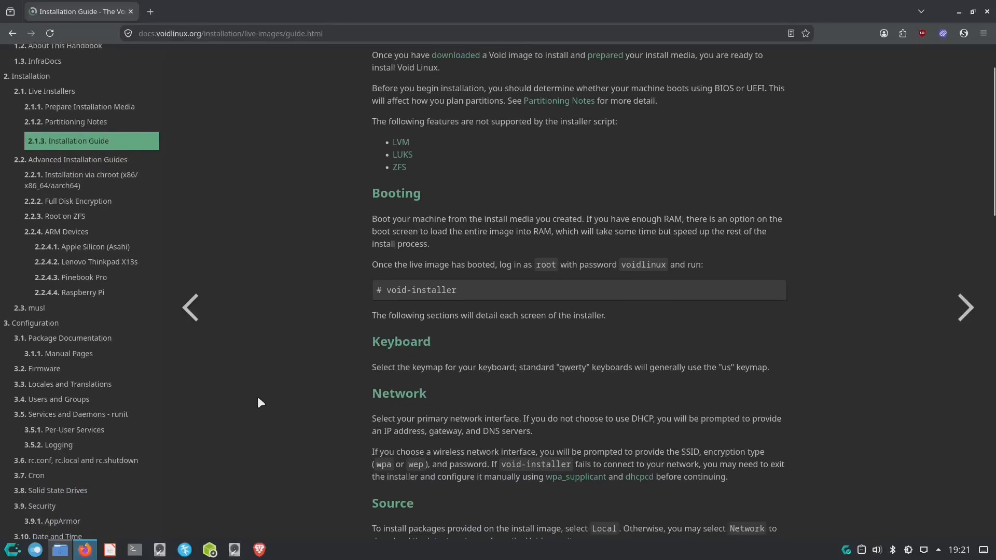
scroll(257, 399, down, 7)
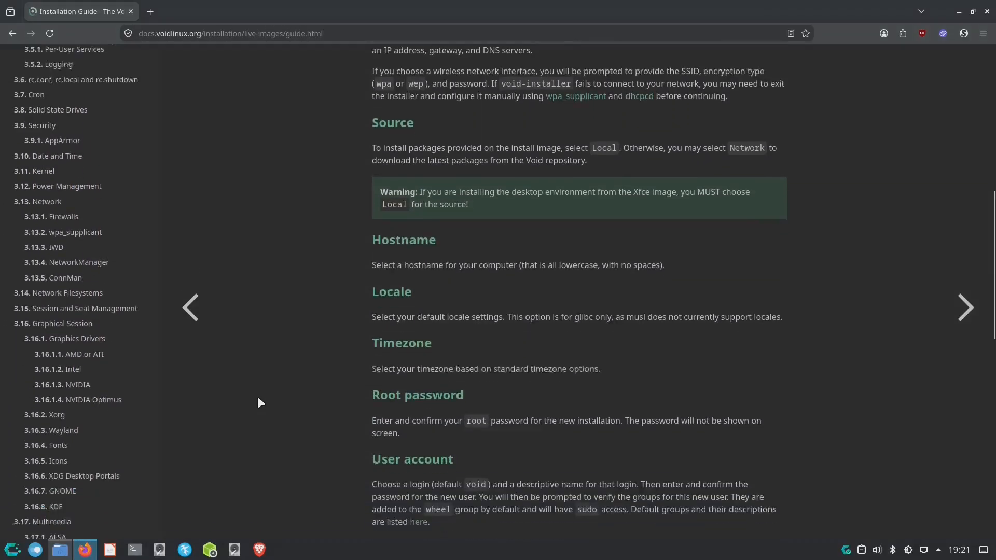
scroll(257, 399, down, 6)
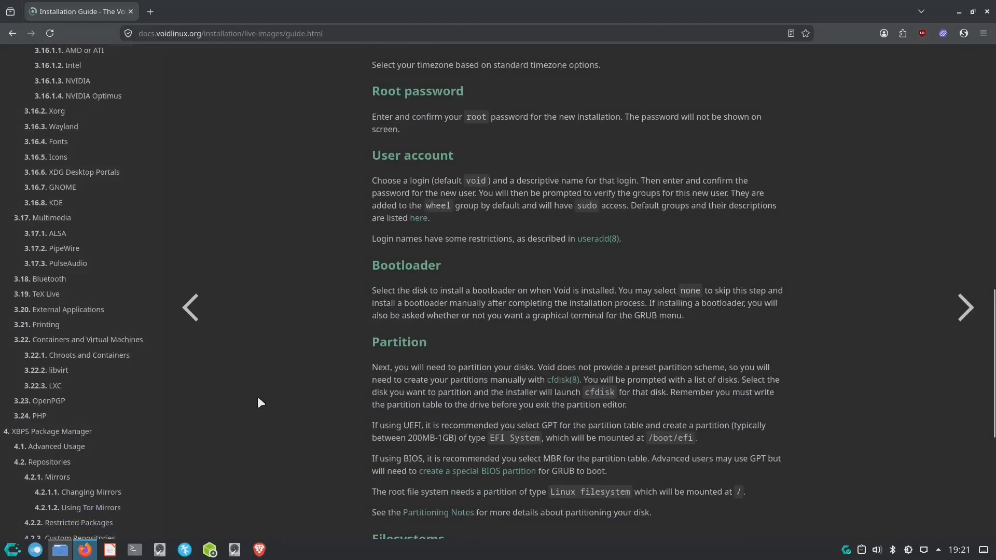
scroll(258, 398, down, 6)
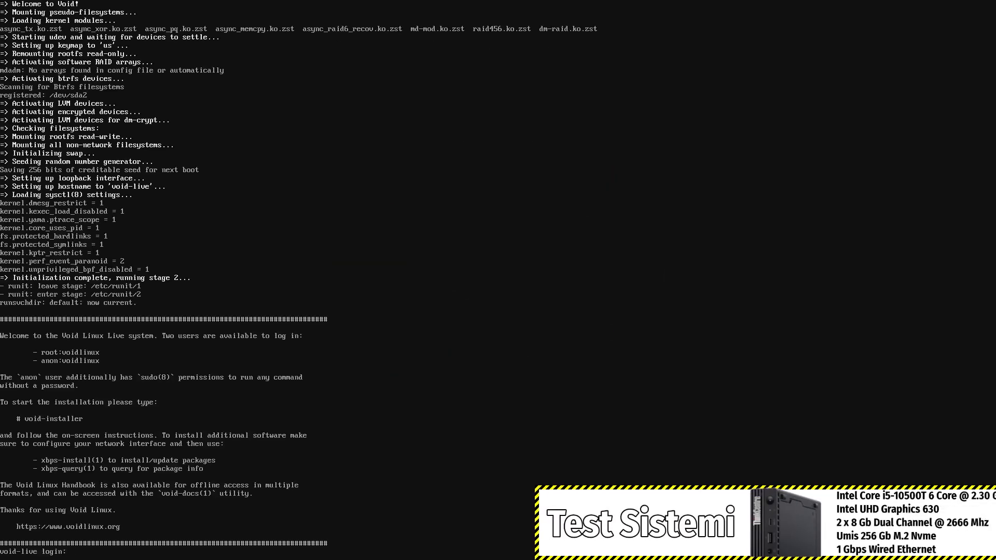
- Log in to the live console as root with the live system password
text(root)
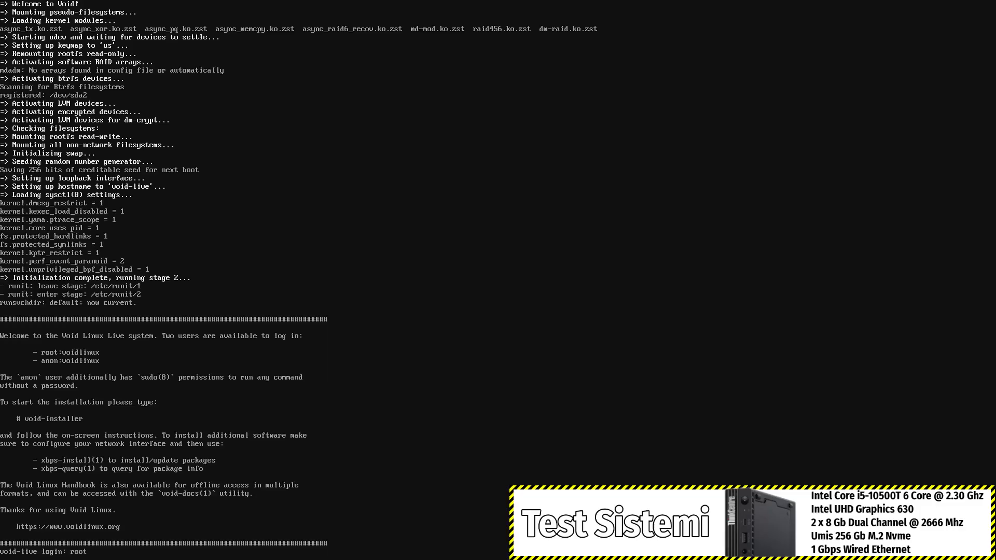
key(Return)
text(voidlinux)
key(Return)
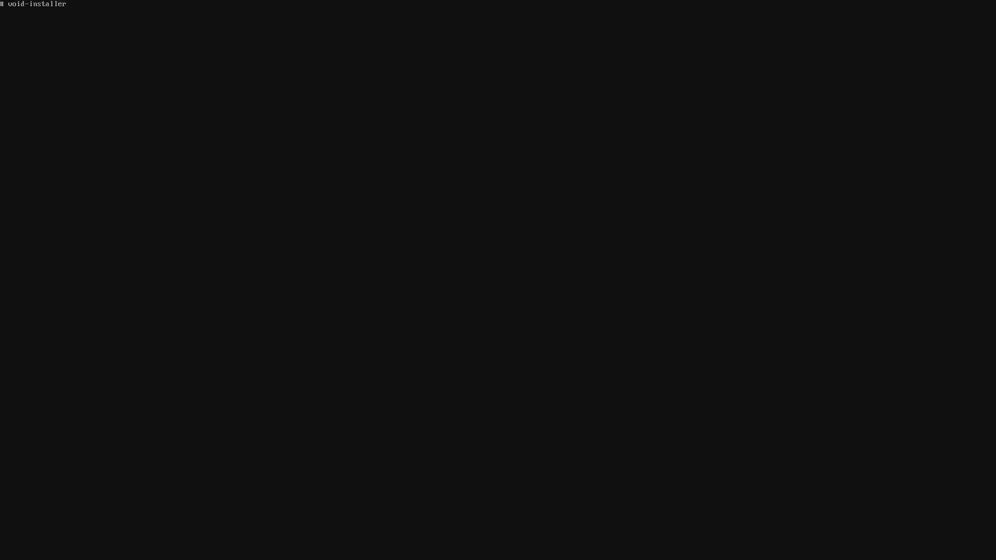
- Launch void-installer and dismiss the 'Enter the void' welcome message
key(Return)
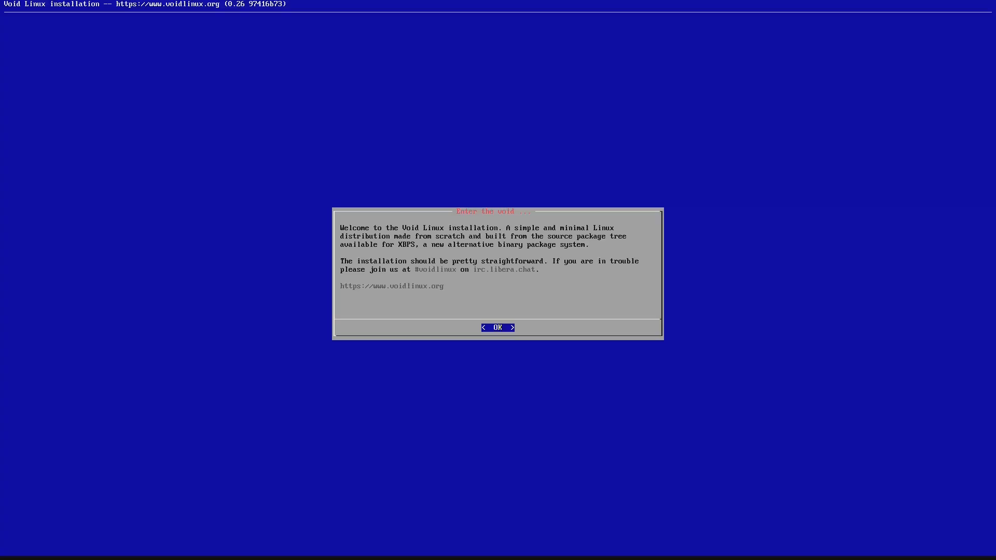
key(Return)
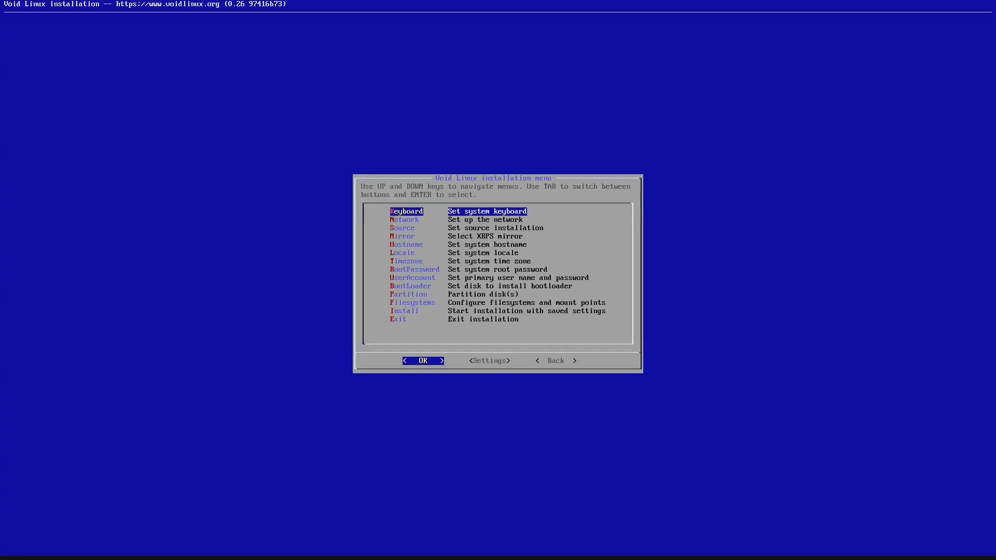
- Set the keyboard layout to trq
key(Return)
key(Down)
key(Down)
key(Down)
key(Down)
key(Down)
key(Down)
key(Down)
key(Down)
key(Down)
key(Down)
key(Down)
key(Down)
key(Down)
key(Down)
key(Down)
key(Down)
key(Down)
key(Down)
key(Down)
key(Down)
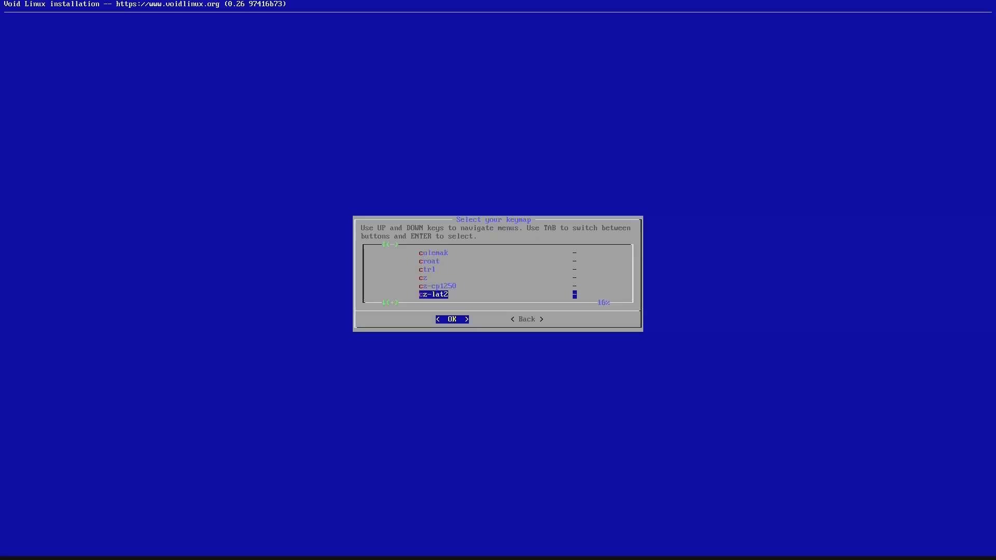
key(Down)
key(Down)
key(Down)
key(Down)
key(Down)
key(Down)
key(Down)
key(Down)
key(Down)
key(Down)
key(Down)
key(Down)
key(Down)
key(Down)
key(Down)
key(Down)
key(Down)
key(Down)
key(Down)
key(Down)
key(Down)
key(Down)
key(Down)
key(Down)
key(Down)
key(Down)
key(Down)
key(Down)
key(Down)
key(Down)
key(Down)
key(Down)
key(Down)
key(Down)
key(Down)
key(Down)
key(Down)
key(Down)
key(Down)
key(Down)
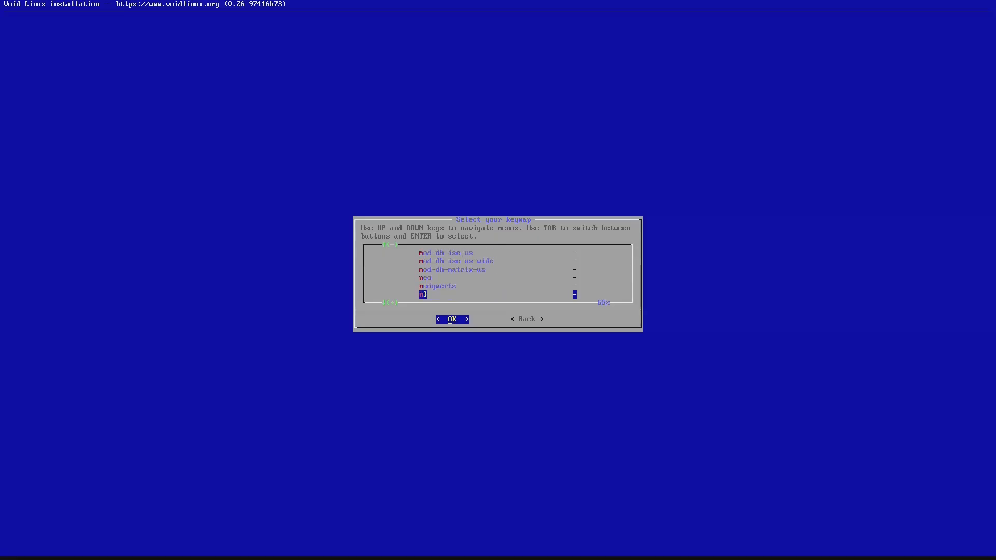
key(Down)
key(Down)
key(Down)
key(Down)
key(Down)
key(Down)
key(Down)
key(Down)
key(Down)
key(Down)
key(Down)
key(Down)
key(Down)
key(Down)
key(Down)
key(Down)
key(Down)
key(Down)
key(Down)
key(Down)
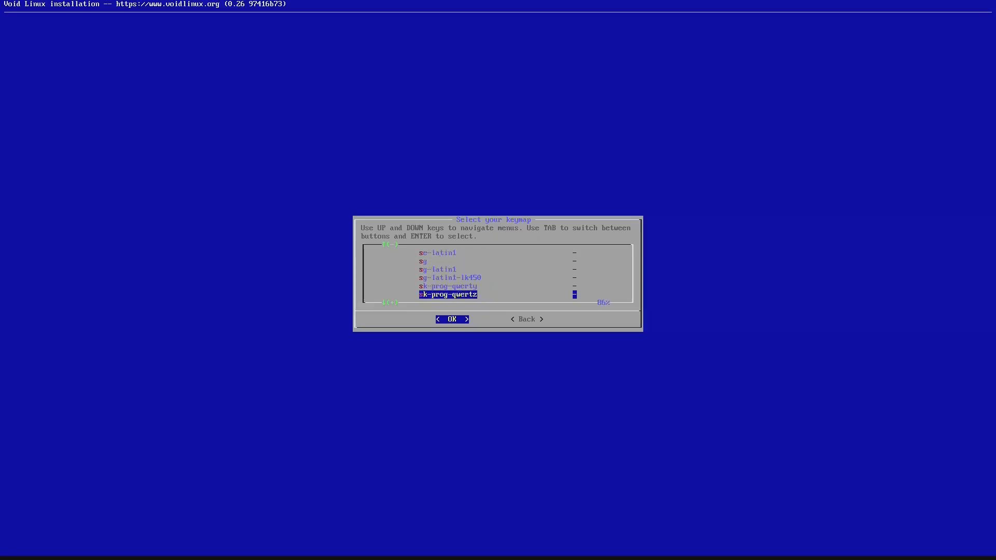
key(Down)
key(Down)
key(Down)
key(Down)
key(Down)
key(Down)
key(Down)
key(Down)
key(Down)
key(Down)
key(Down)
key(Down)
key(Down)
key(Down)
key(Down)
key(Down)
key(Down)
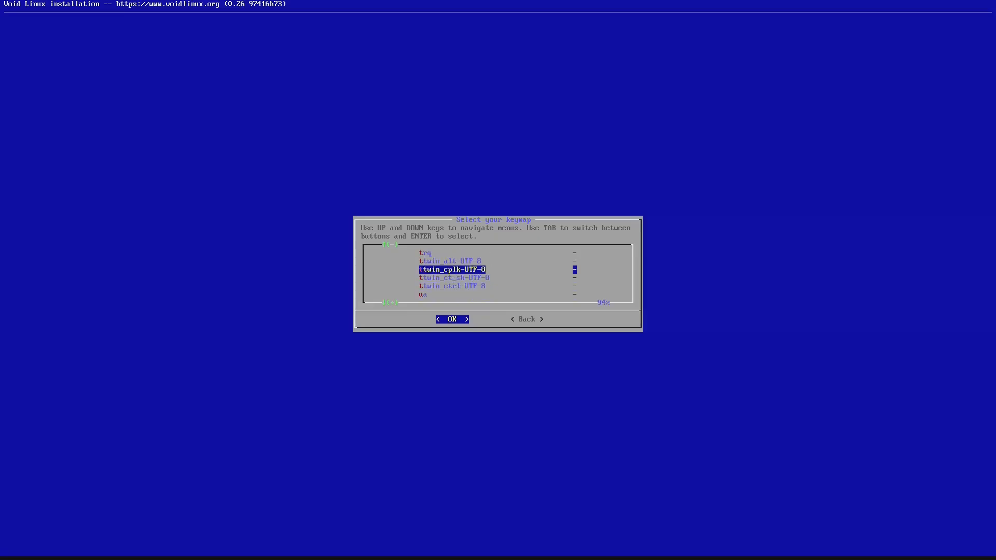
key(Up)
key(Up)
key(Return)
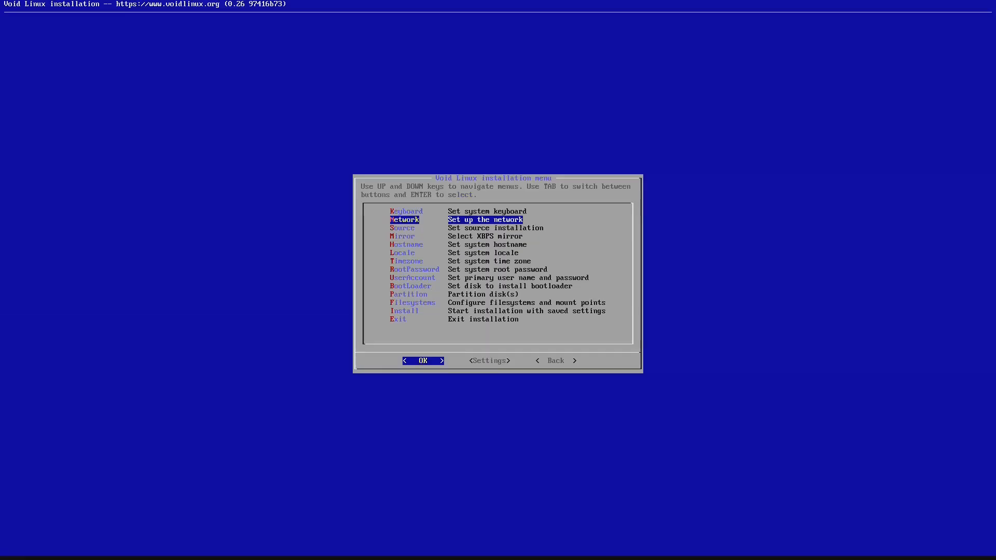
- Configure the wired interface eno2 with DHCP and confirm the network works
key(Return)
key(Return)
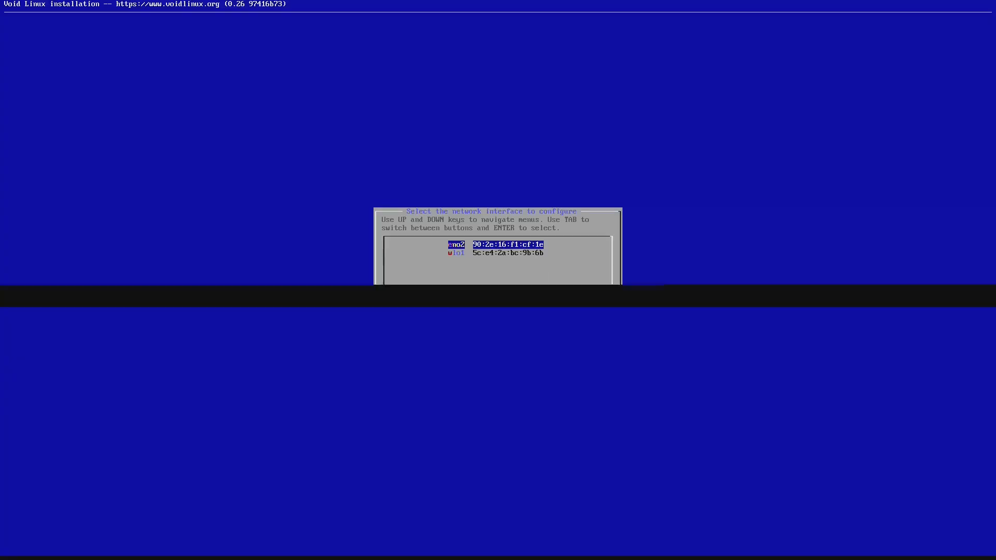
key(Return)
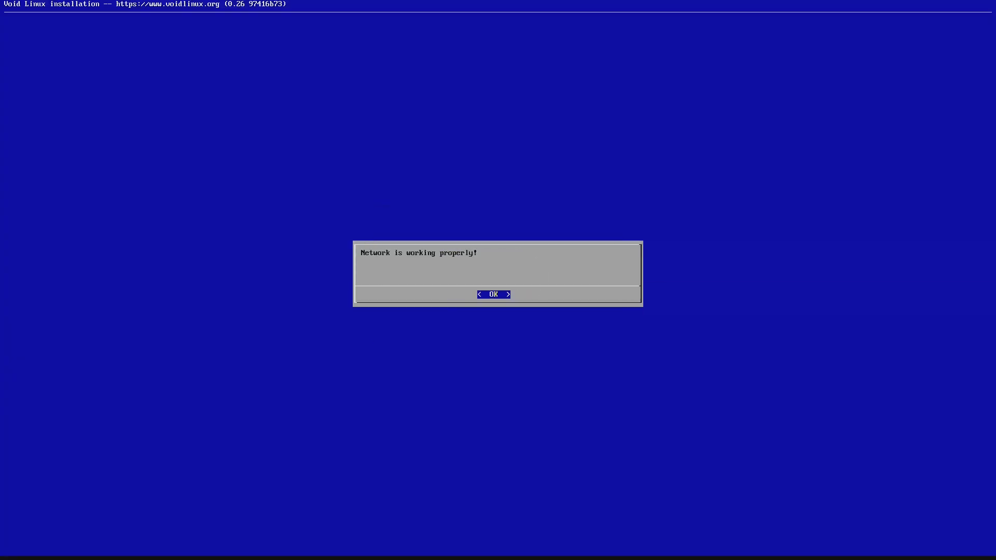
key(Return)
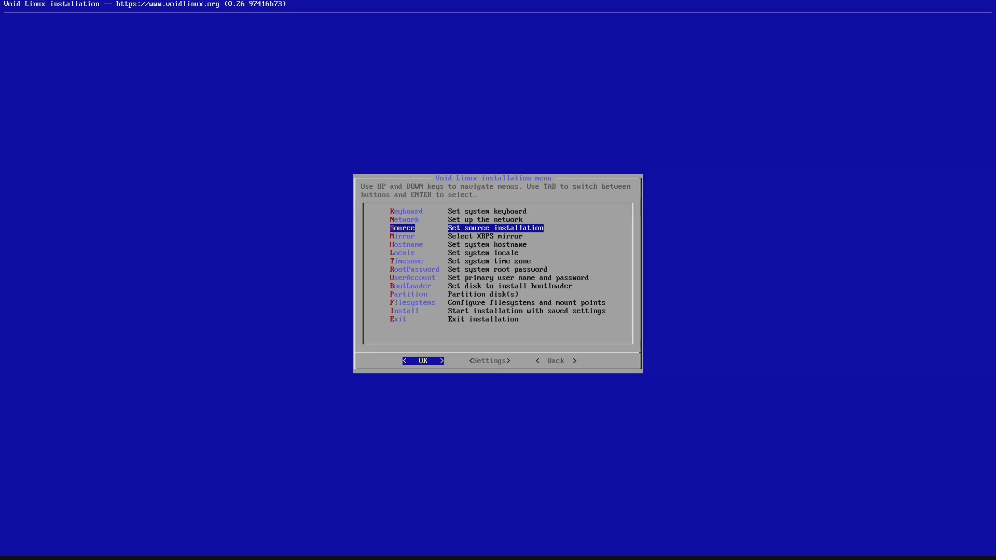
key(Return)
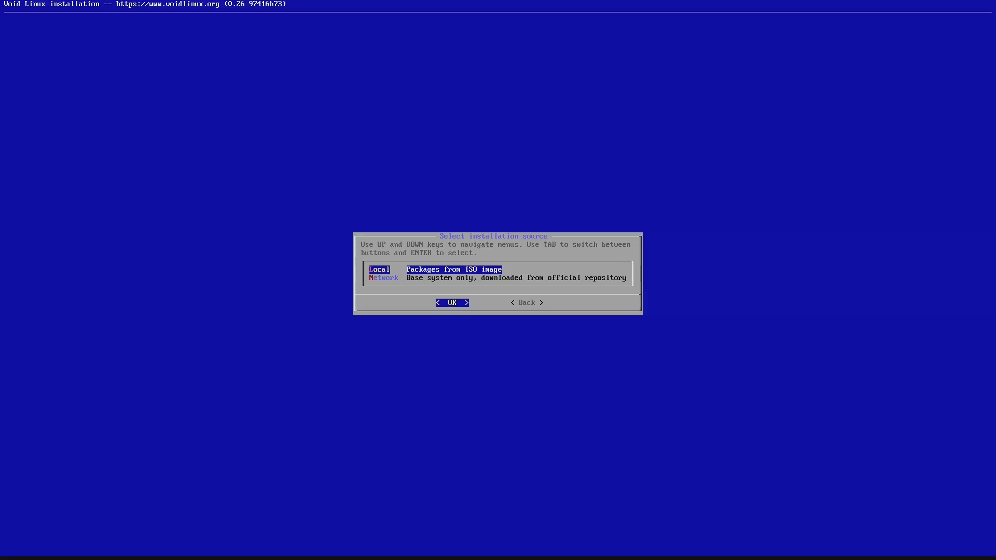
key(Down)
key(Return)
key(Return)
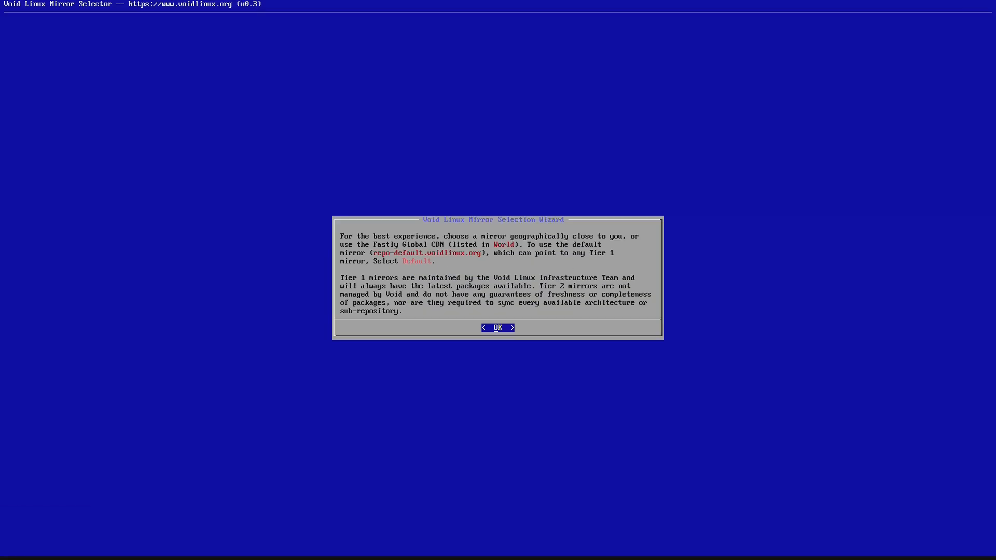
key(Return)
key(Down)
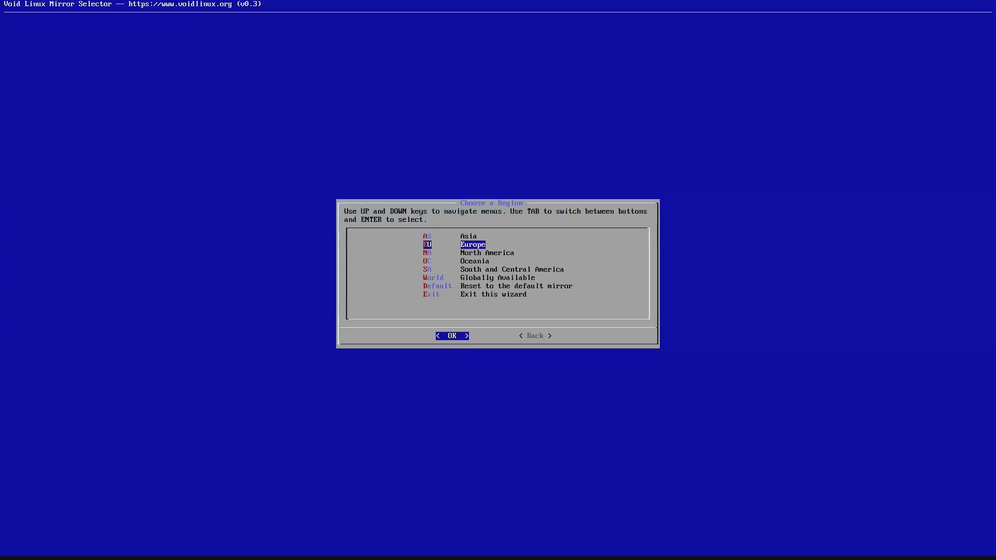
key(Return)
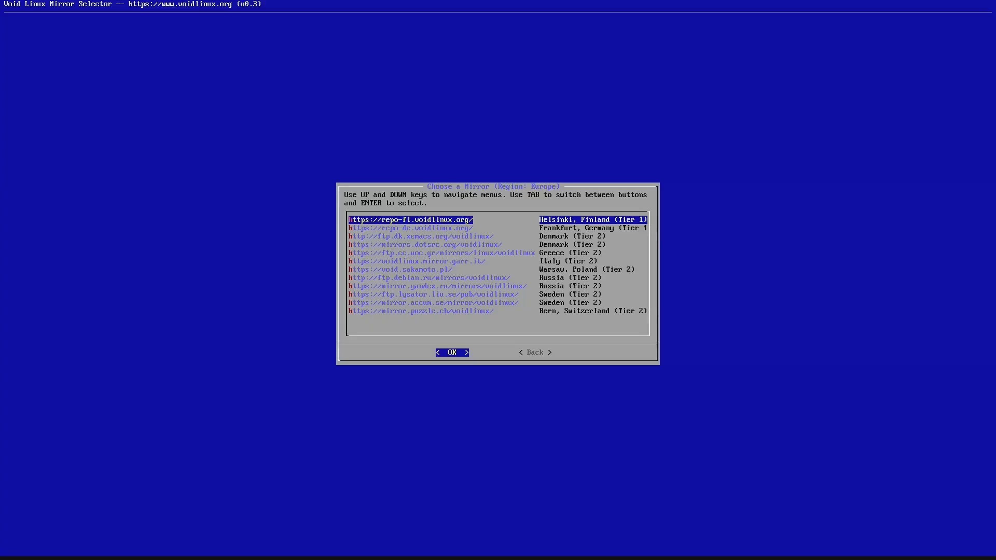
key(Down)
key(Return)
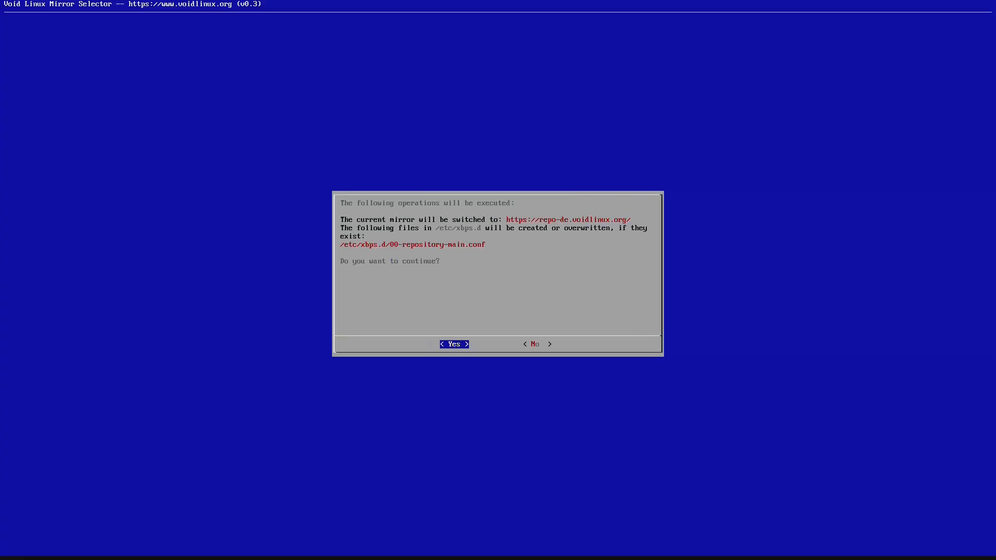
key(Return)
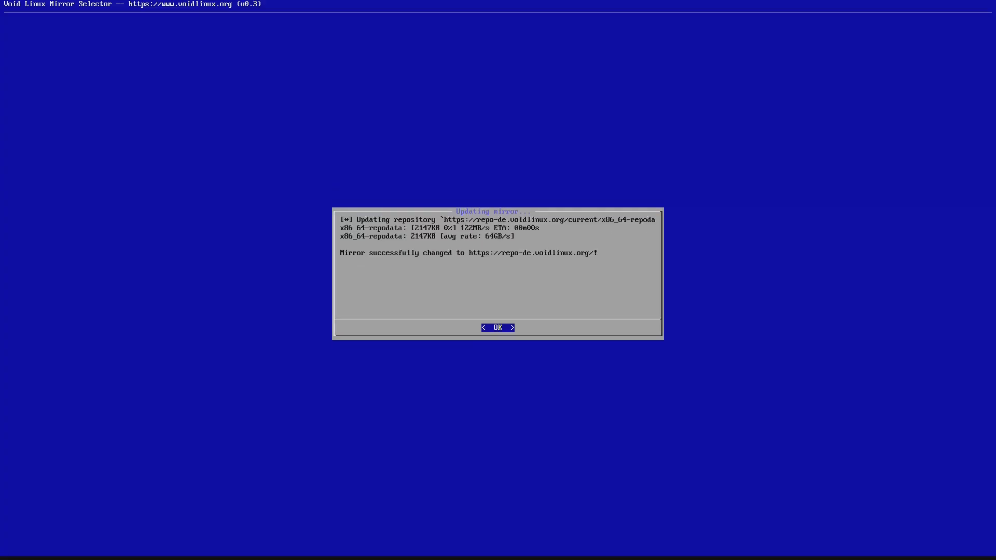
key(Return)
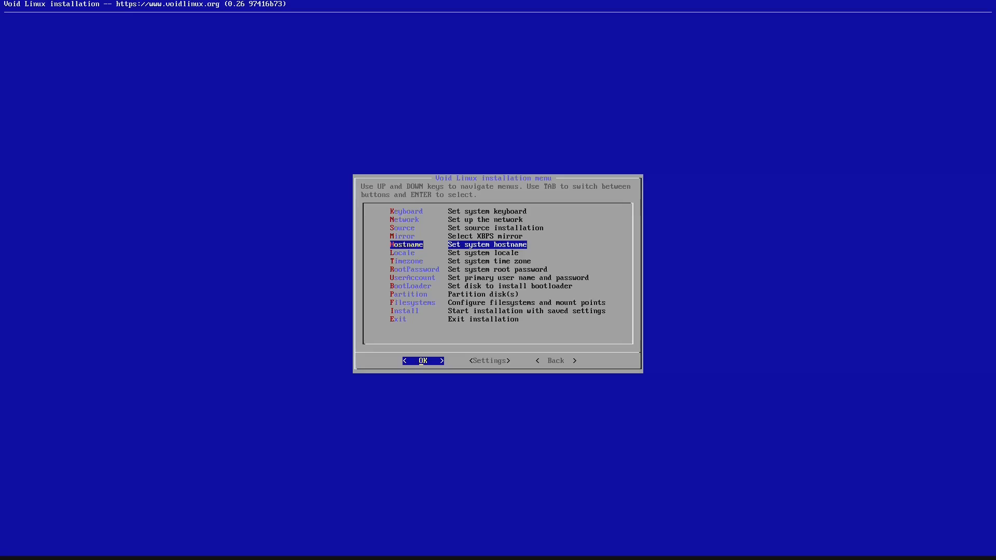
- Set the hostname to 'voidlinu' and confirm the en_US.UTF-8 system locale
key(Return)
text(vo)
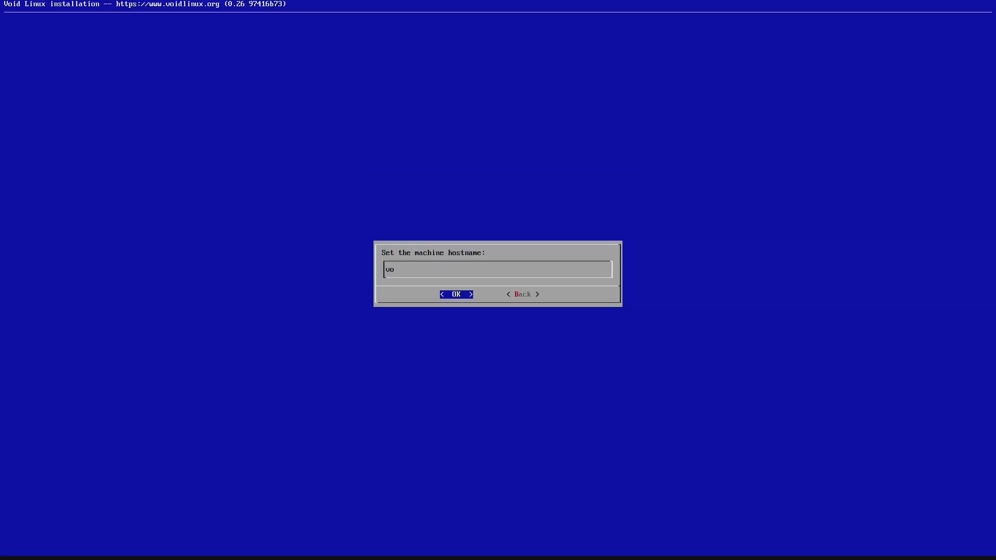
text(idlinux)
key(Return)
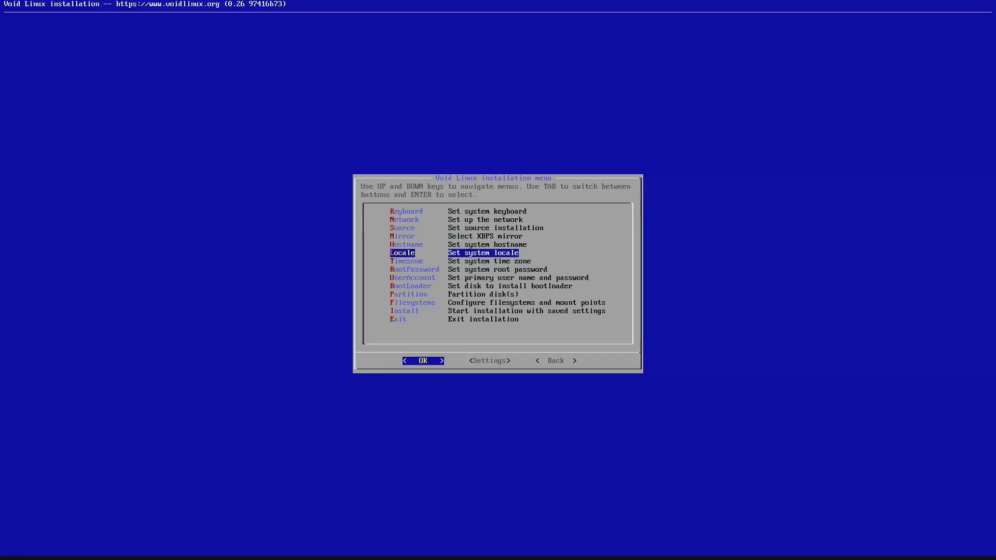
key(Return)
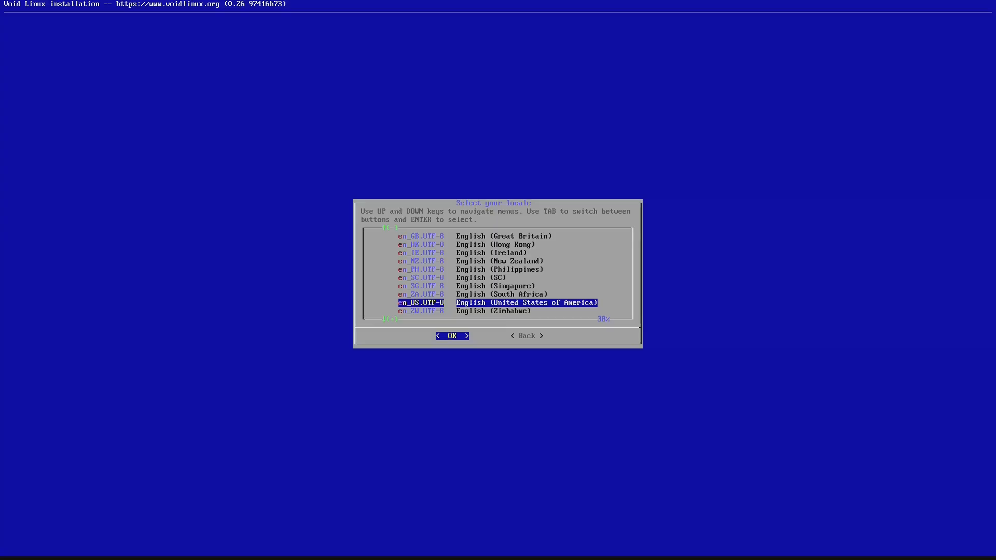
key(Return)
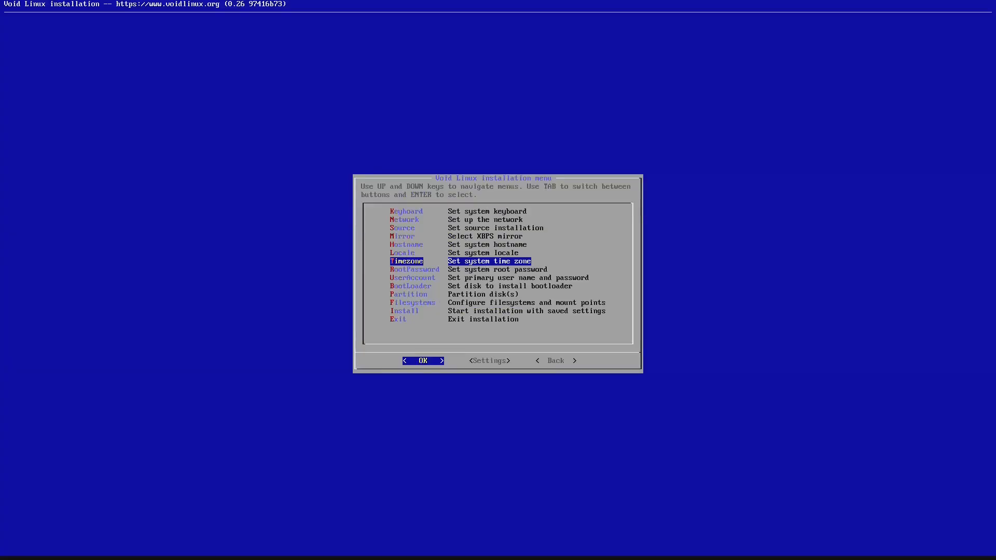
- Set the time zone to a city in the Europe region
key(Return)
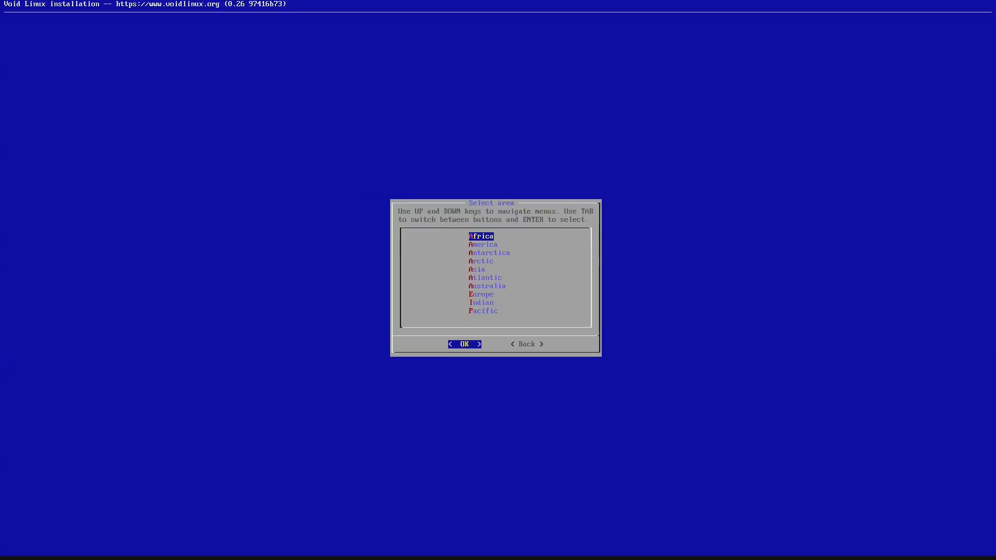
key(Down)
key(Down)
key(Down)
key(Down)
key(Down)
key(Down)
key(Down)
key(Return)
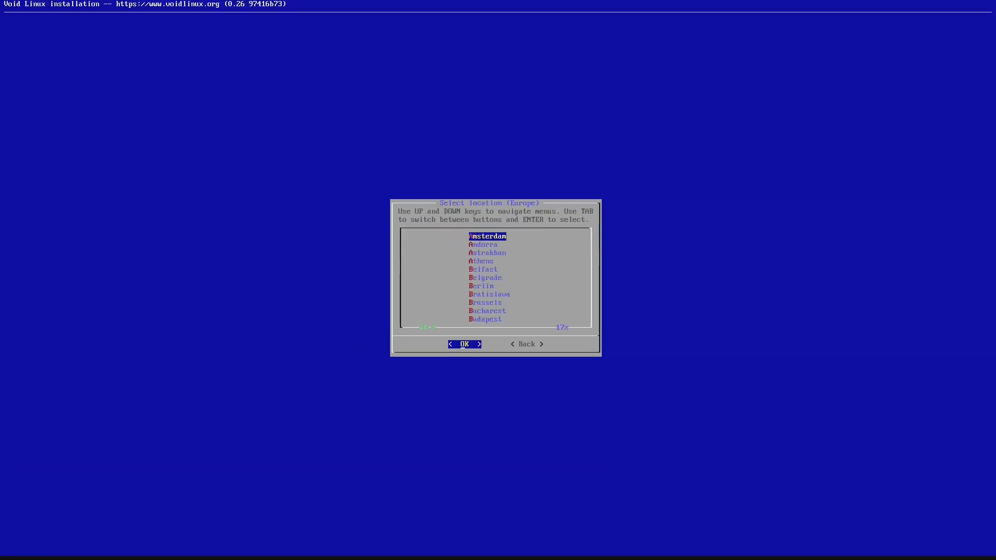
key(Down)
key(Down)
key(Down)
key(Down)
key(Down)
key(Down)
key(Down)
key(Down)
key(Down)
key(Down)
key(Down)
key(Down)
key(Down)
key(Down)
key(Down)
key(Down)
key(Down)
key(Down)
key(Down)
key(Down)
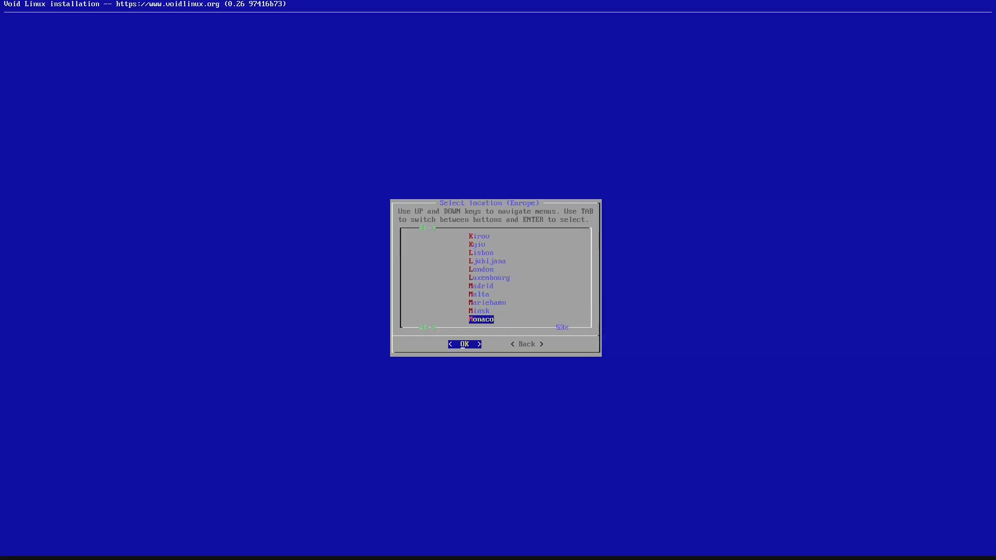
key(Page_Up)
key(Page_Up)
key(Down)
key(Down)
key(Down)
key(Down)
key(Down)
key(Down)
key(Down)
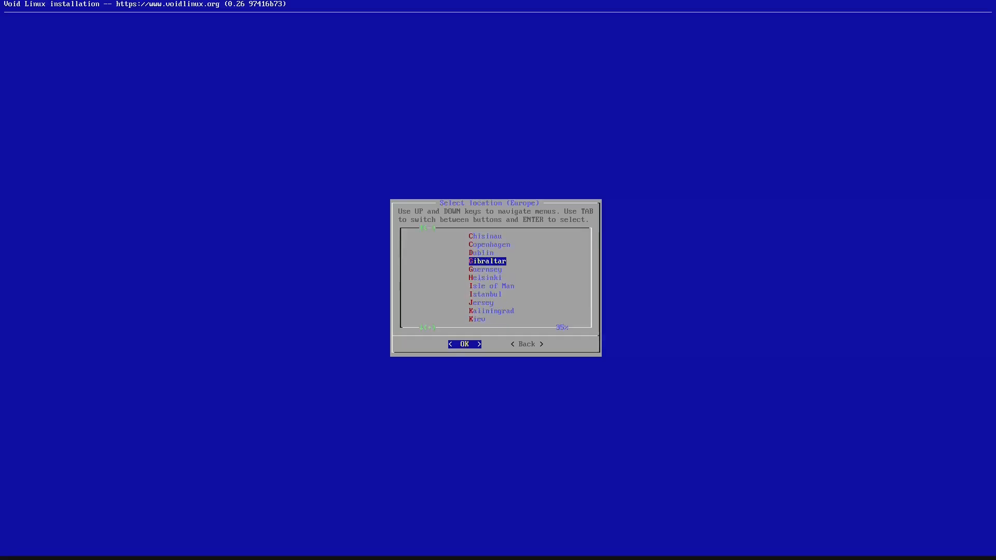
key(Return)
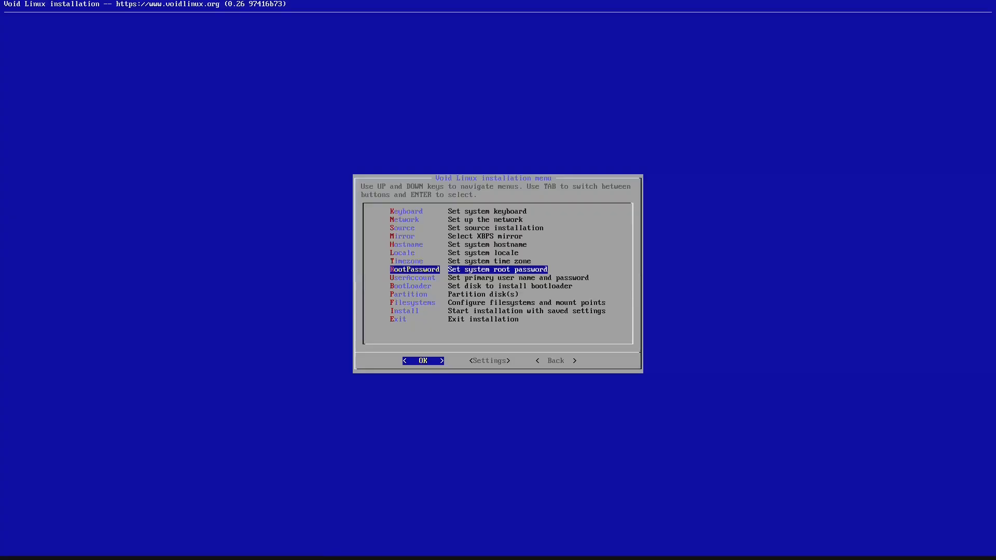
- Set the root password twice and give the primary user void a password
key(Return)
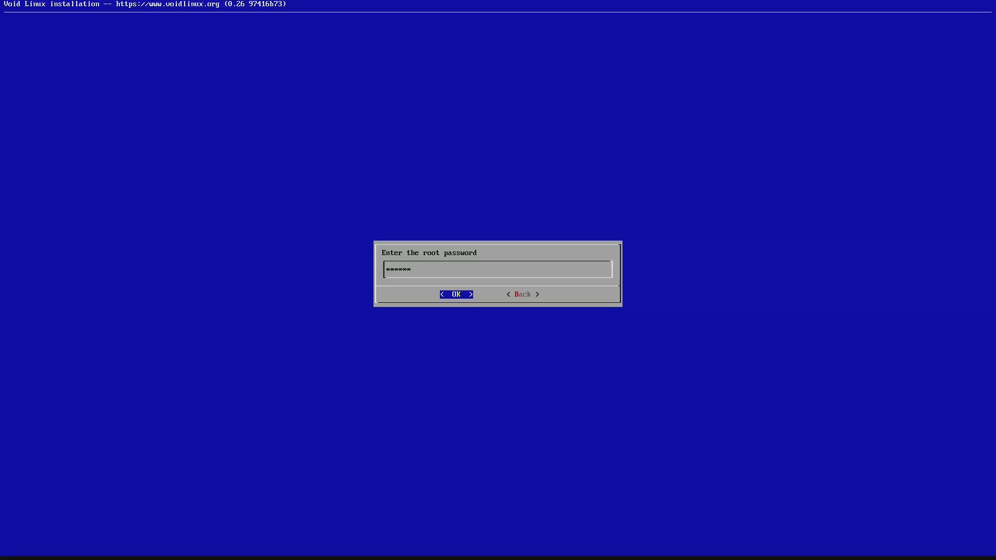
key(Return)
key(Return)
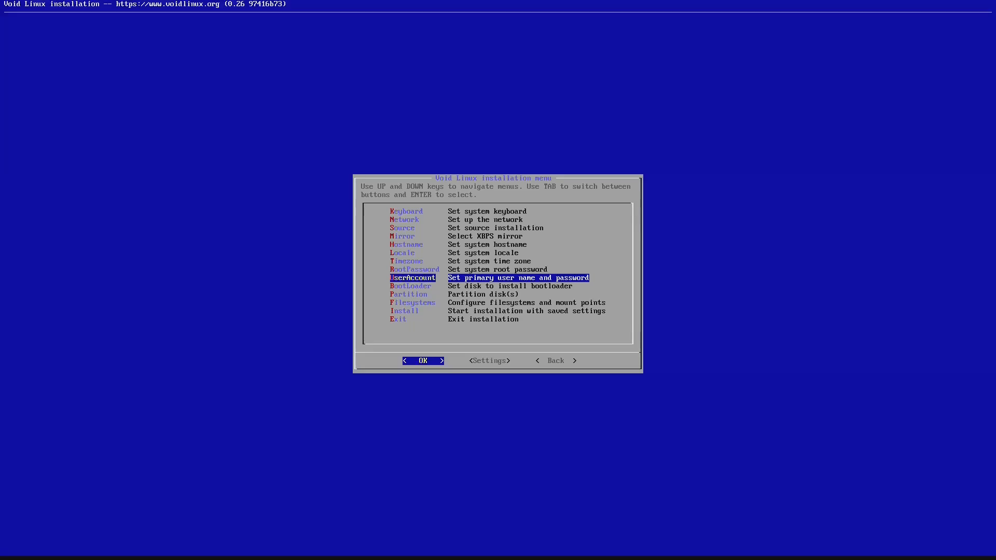
key(Return)
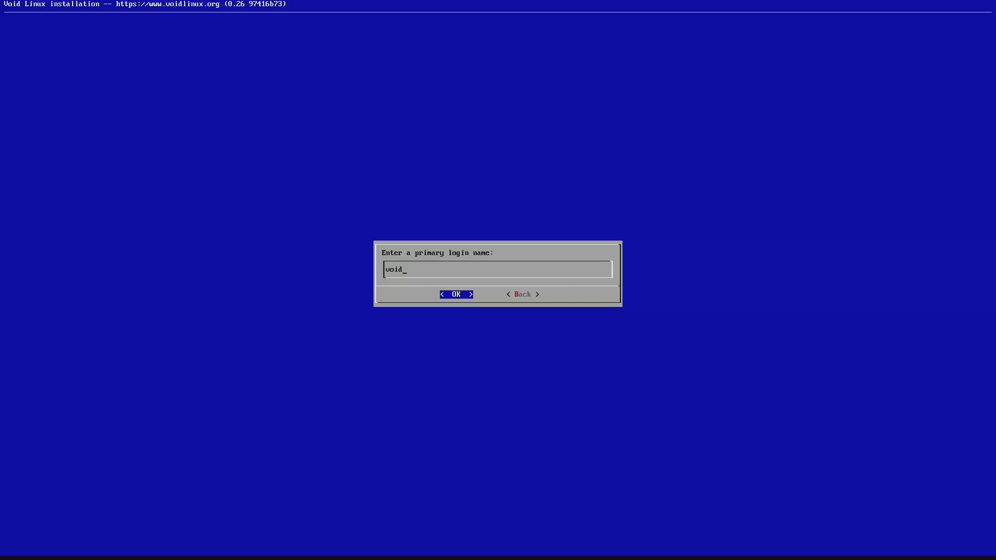
key(Return)
key(Return)
key(Return)
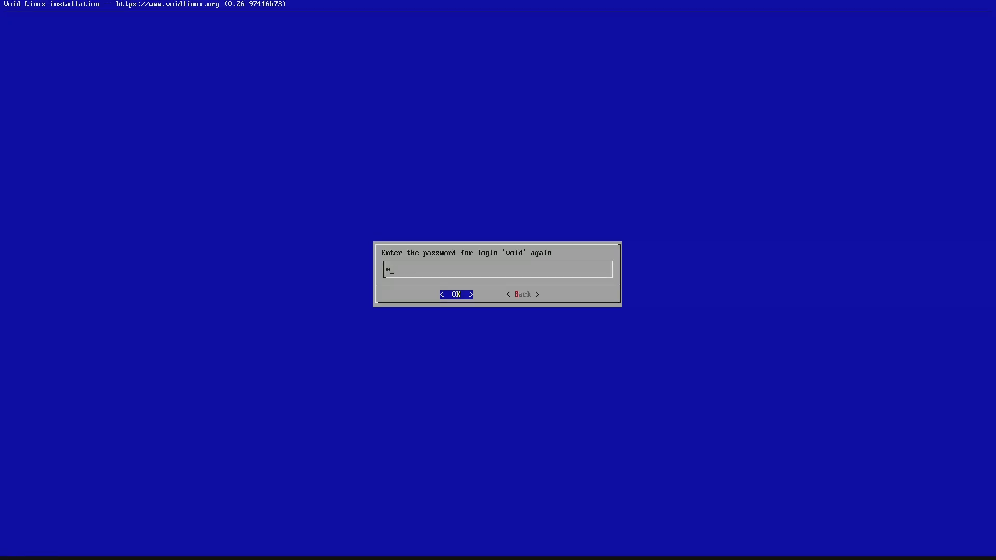
key(Return)
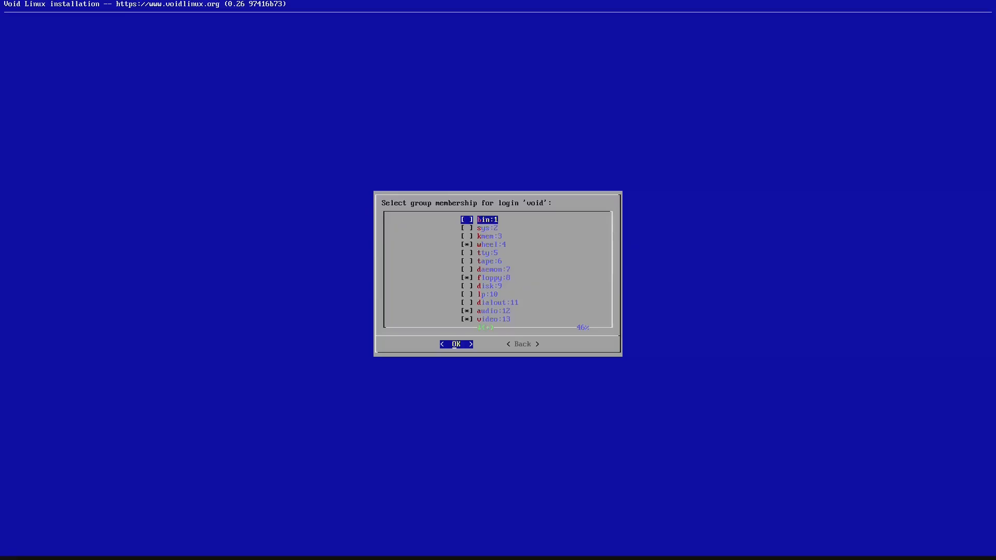
- Accept the user's group memberships and install the bootloader on /dev/nvme0n1
key(Return)
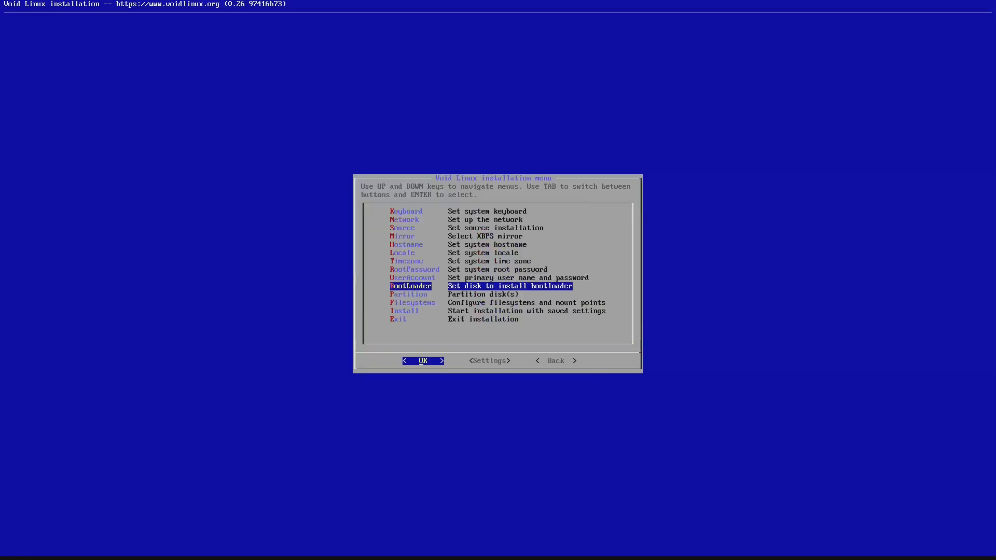
key(Return)
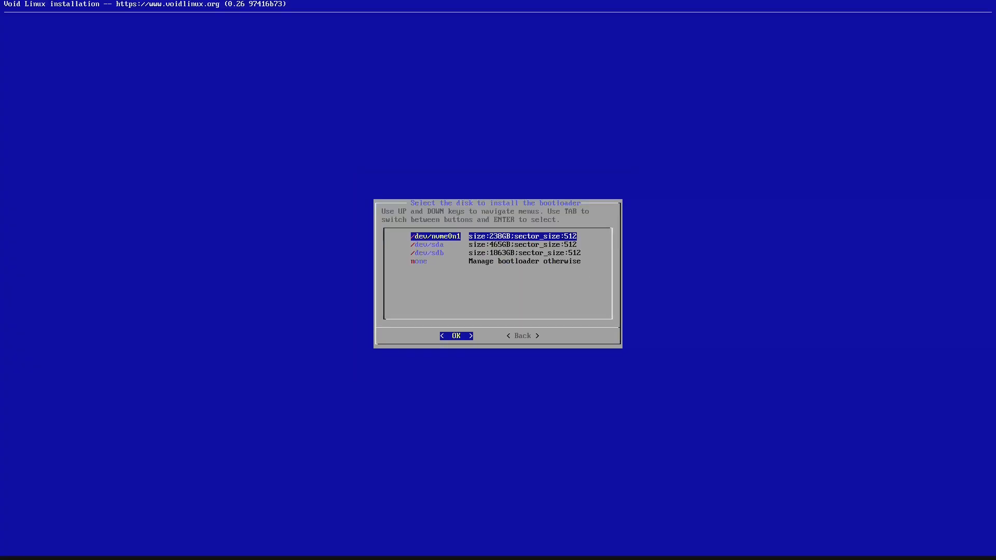
key(Return)
key(Return)
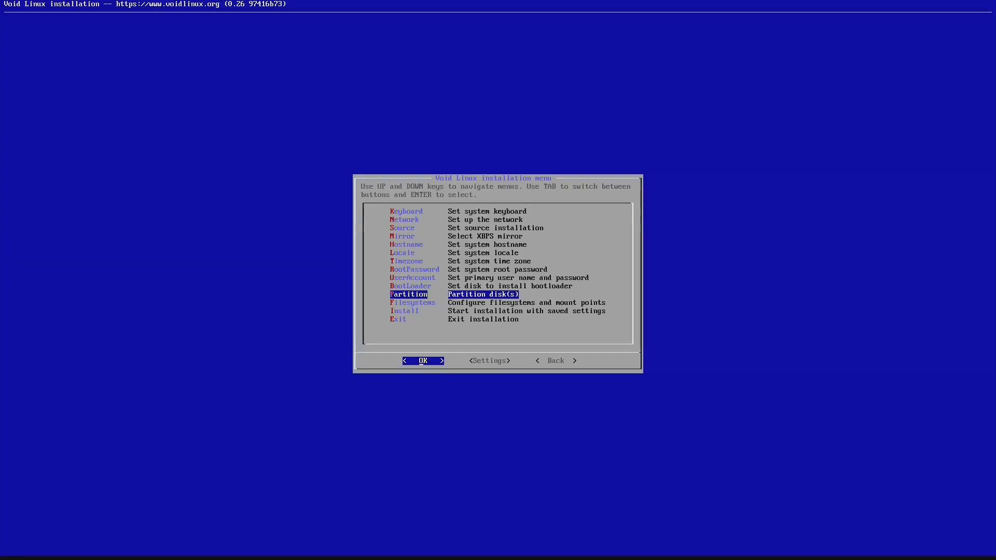
- Partition /dev/nvme0n1 using cfdisk, opening it on the empty 238.5G disk
key(Return)
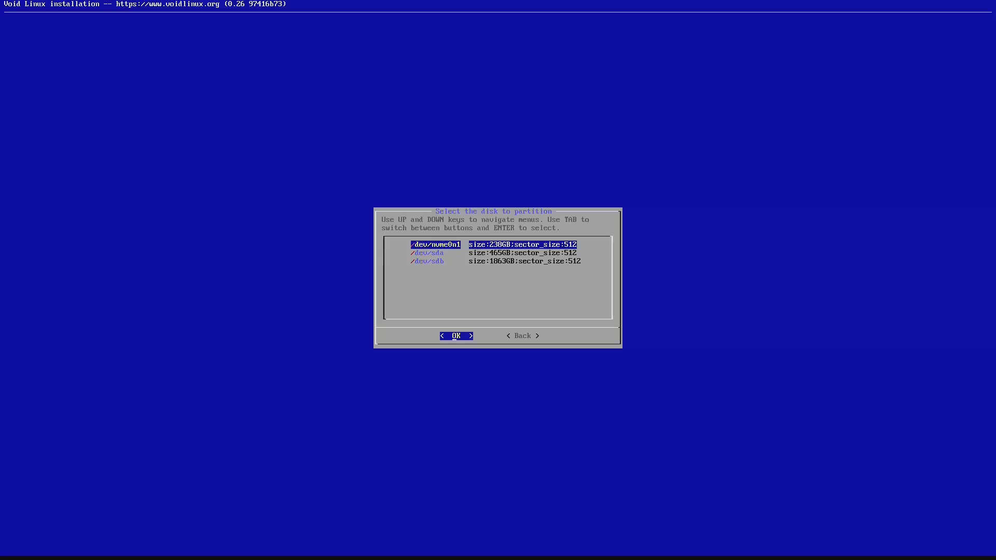
key(Return)
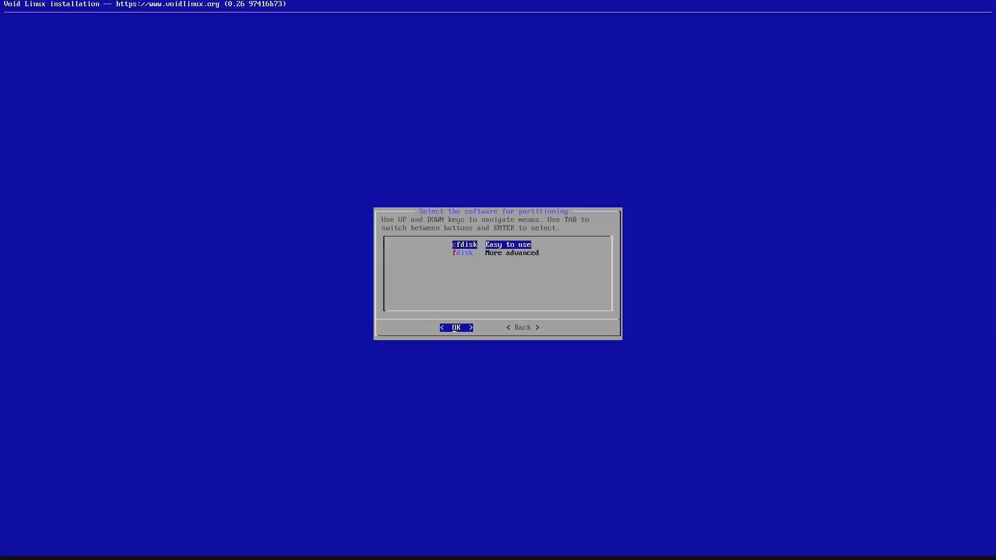
key(Return)
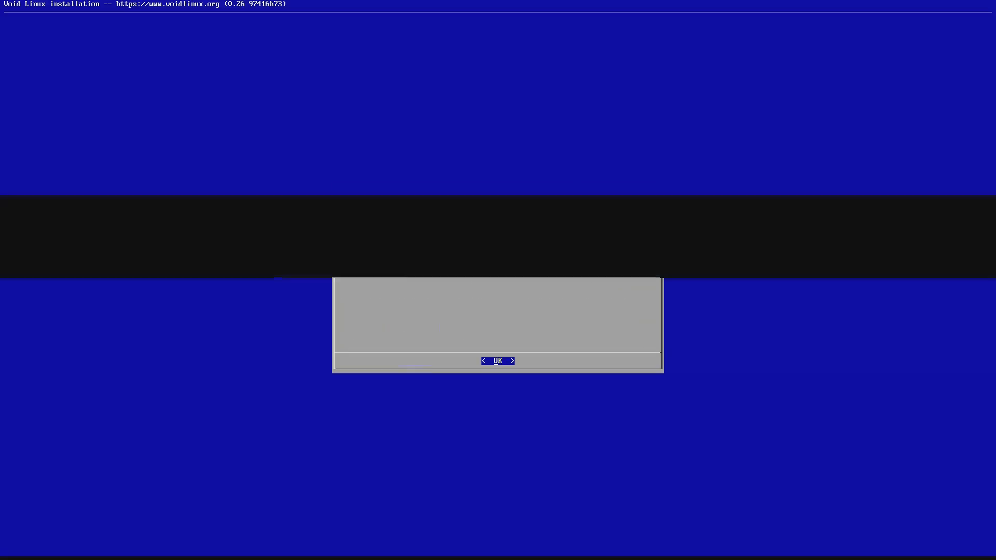
key(Return)
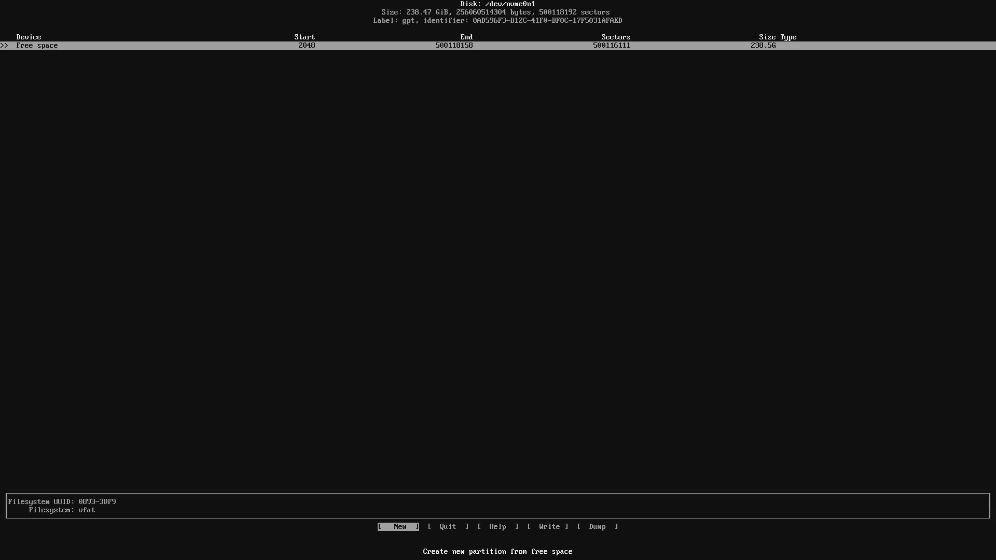
- Create a 1G first partition and set its type to EFI System
key(Return)
key(BackSpace)
key(BackSpace)
key(BackSpace)
key(BackSpace)
key(BackSpace)
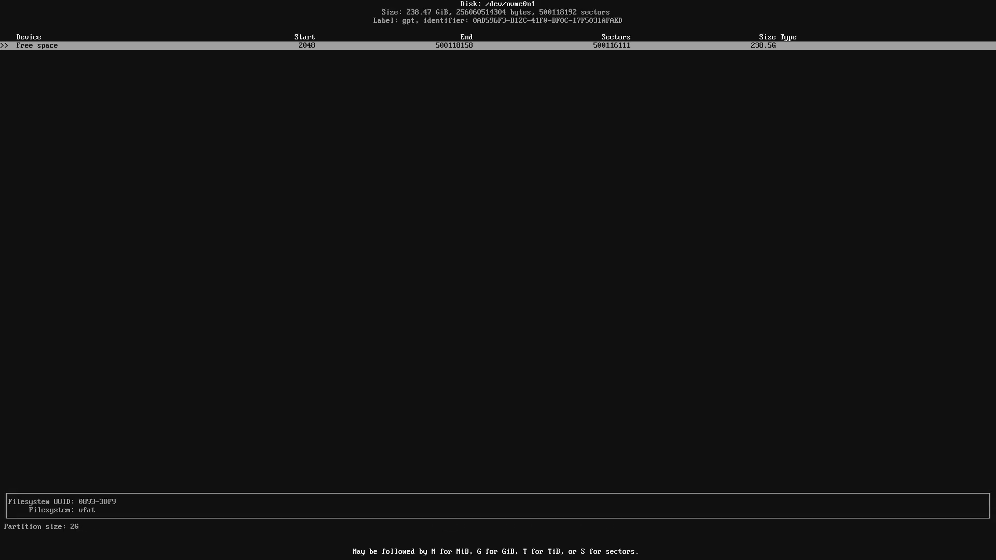
text(1)
key(Return)
key(Right)
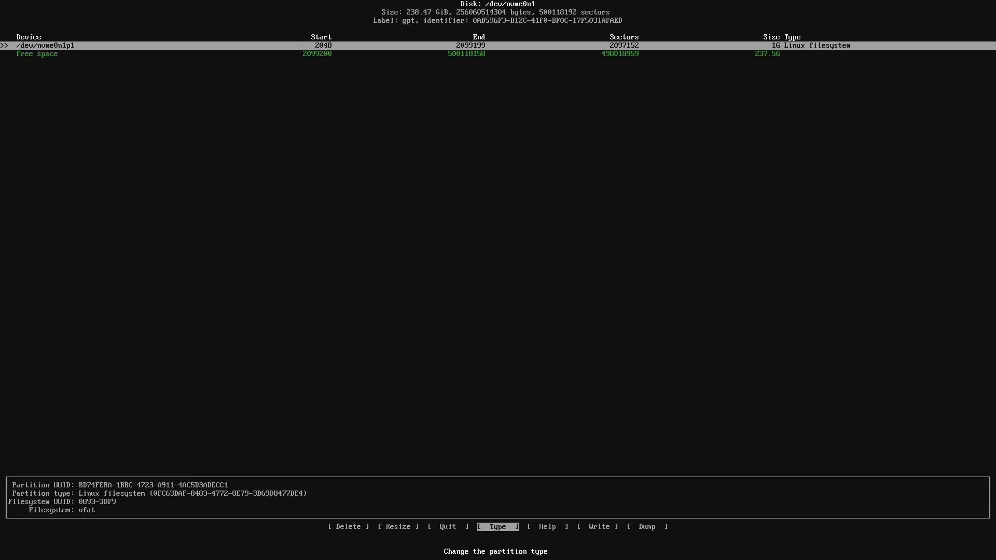
key(Return)
key(Up)
key(Up)
key(Up)
key(Up)
key(Up)
key(Up)
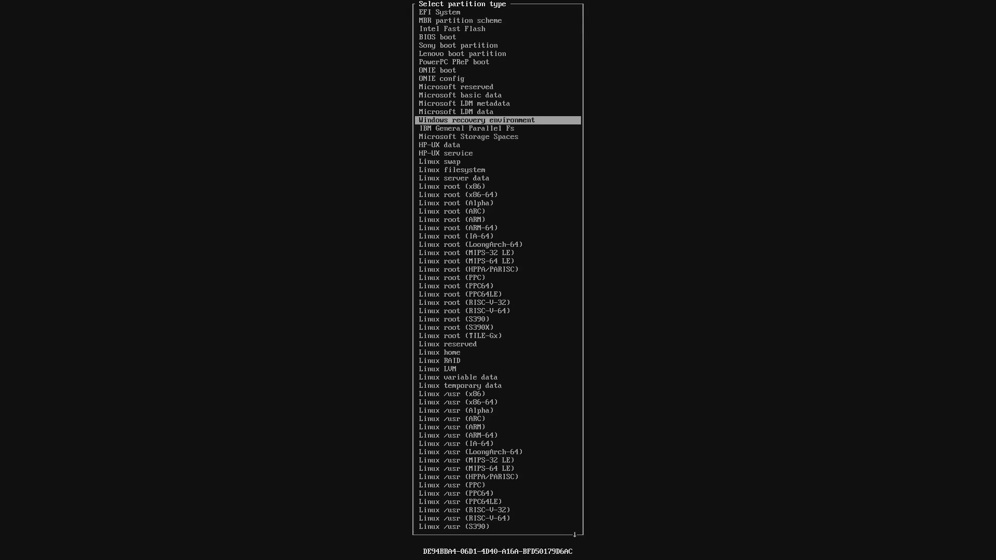
key(Up)
key(Up)
key(Up)
key(Up)
key(Up)
key(Up)
key(Up)
key(Up)
key(Up)
key(Up)
key(Up)
key(Up)
key(Up)
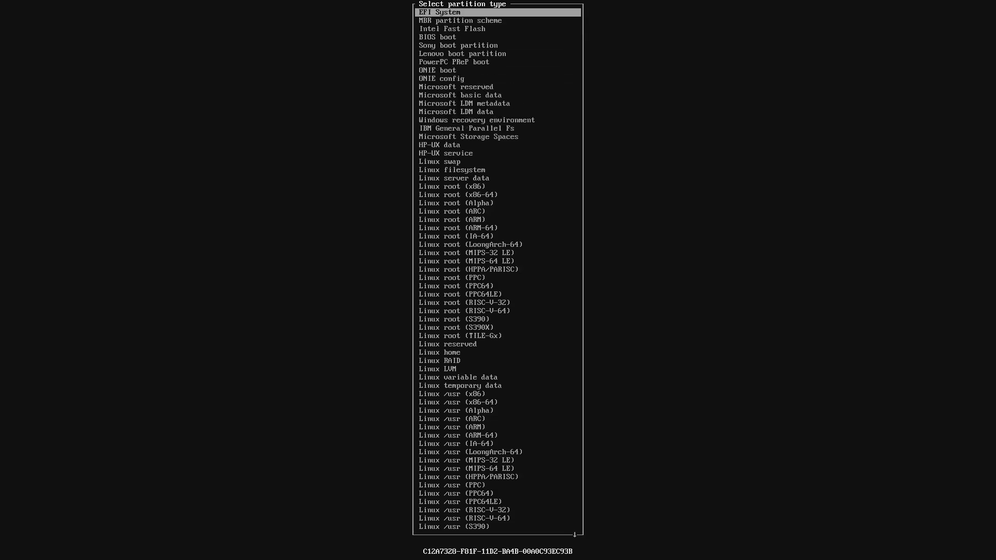
key(Return)
- Create the 237.5G root partition from remaining space, write the table, and quit cfdisk
key(Down)
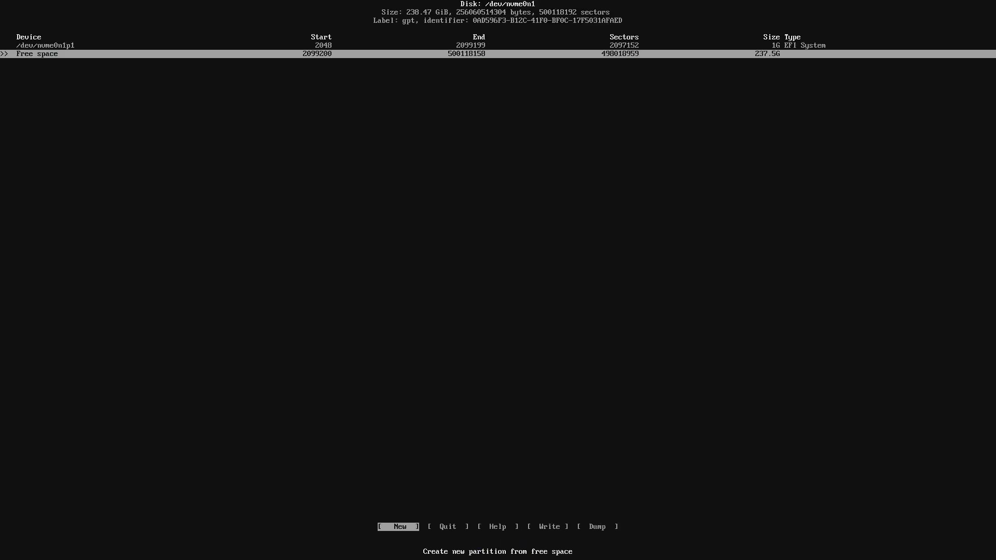
key(Return)
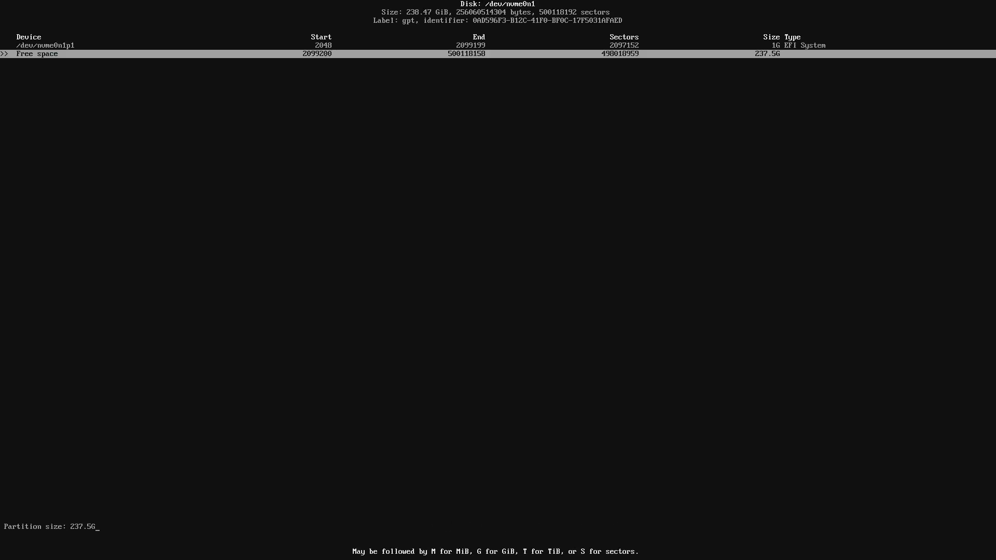
key(Return)
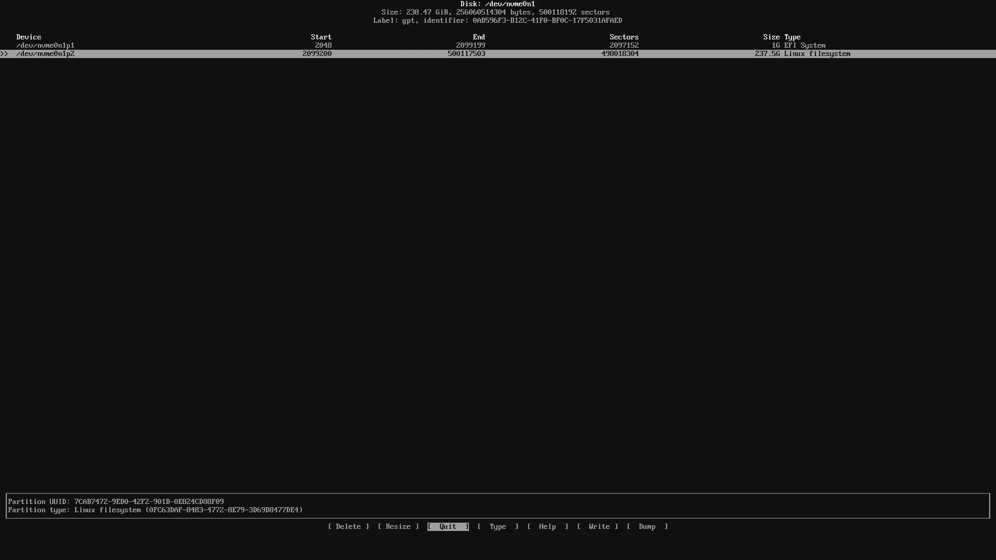
key(Right)
key(Right)
key(Right)
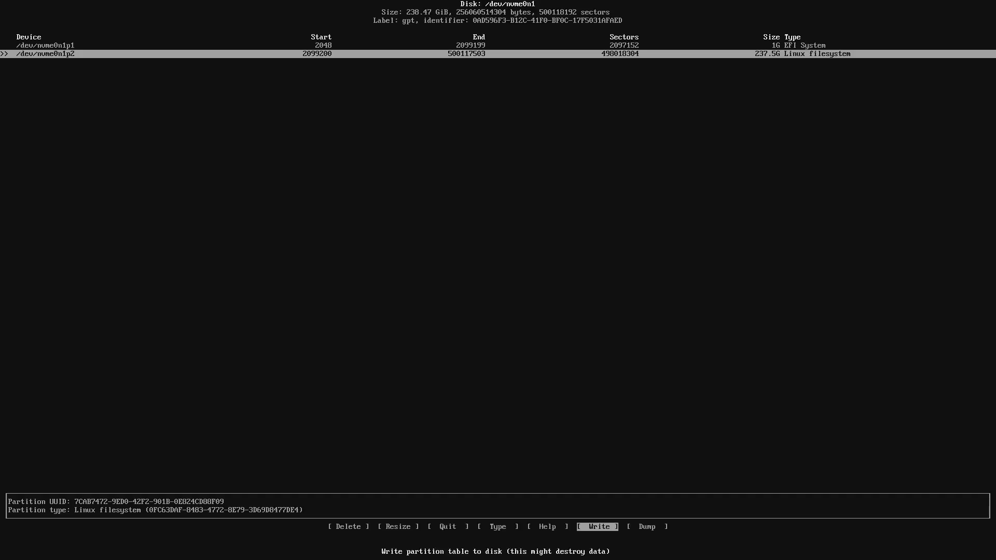
key(Return)
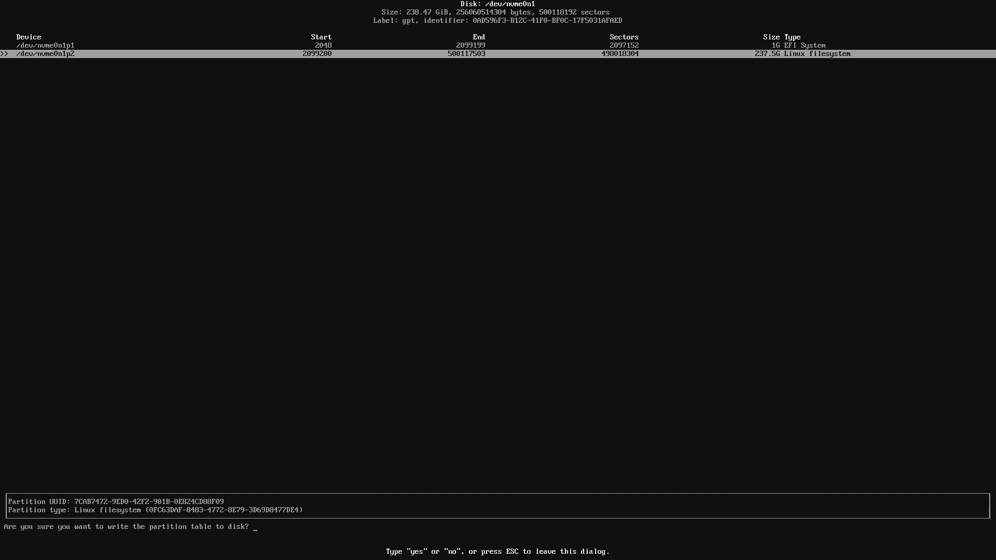
text(yes)
key(Return)
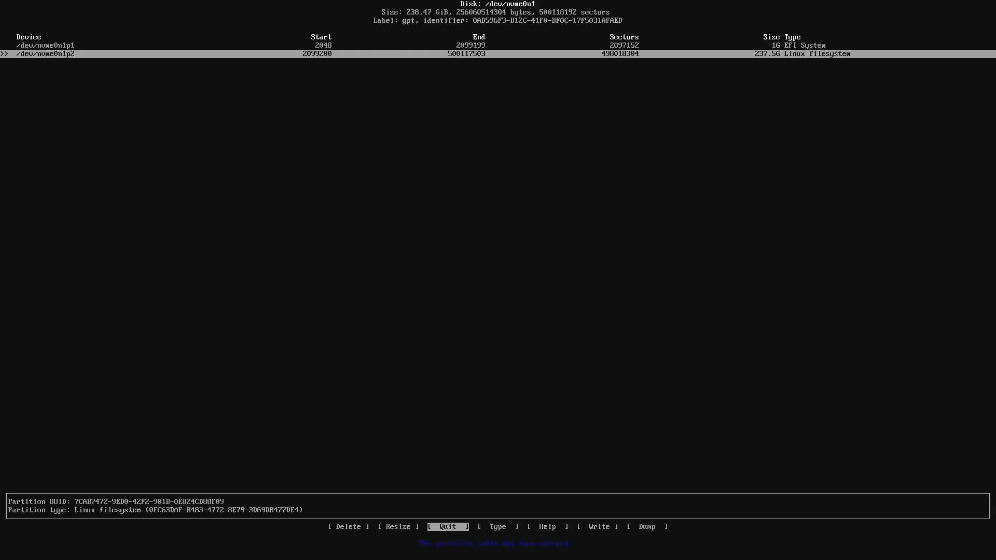
key(Return)
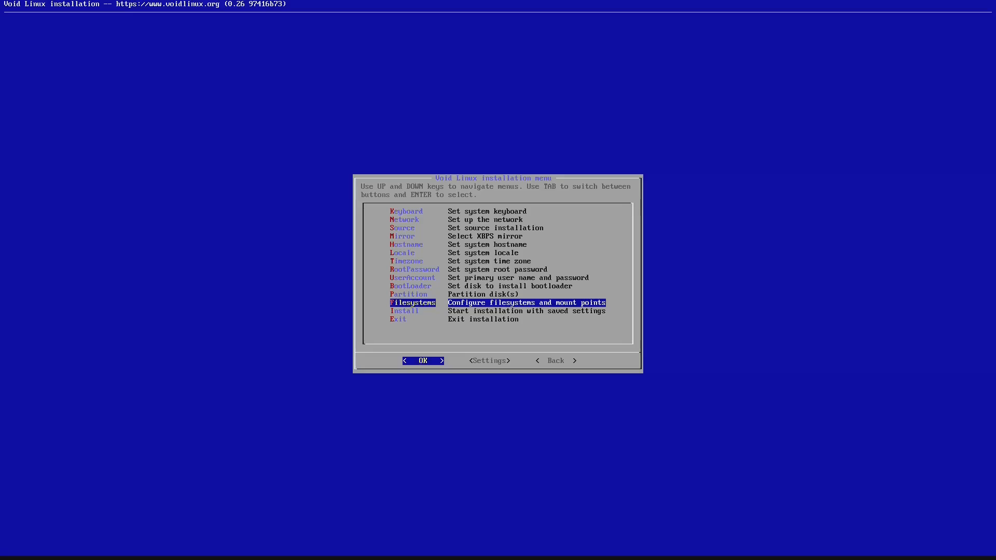
- Set /dev/nvme0n1p1 to a new vfat filesystem mounted at /boot/efi
key(Return)
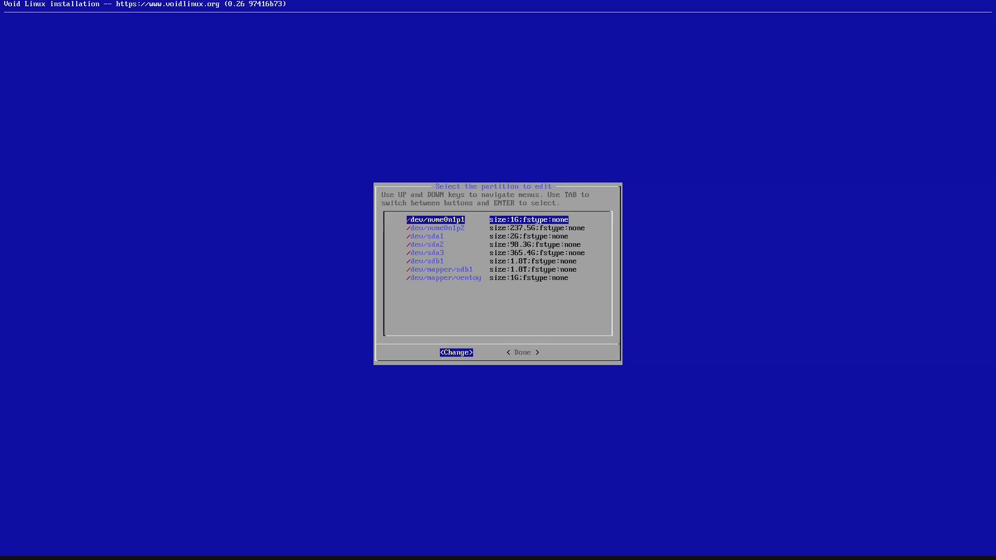
key(Return)
key(Down)
key(Down)
key(Down)
key(Down)
key(Down)
key(Down)
key(Return)
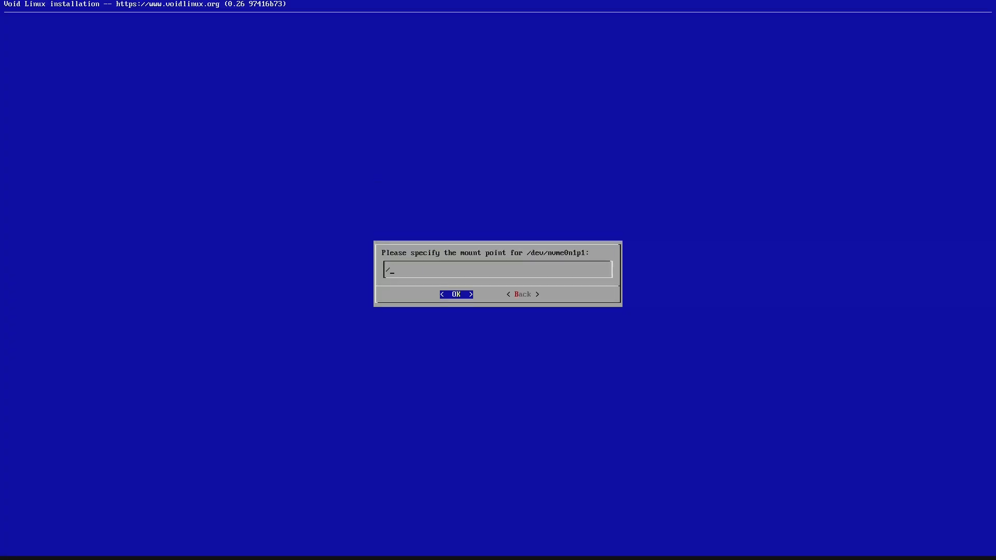
text(/boot/efi)
key(Return)
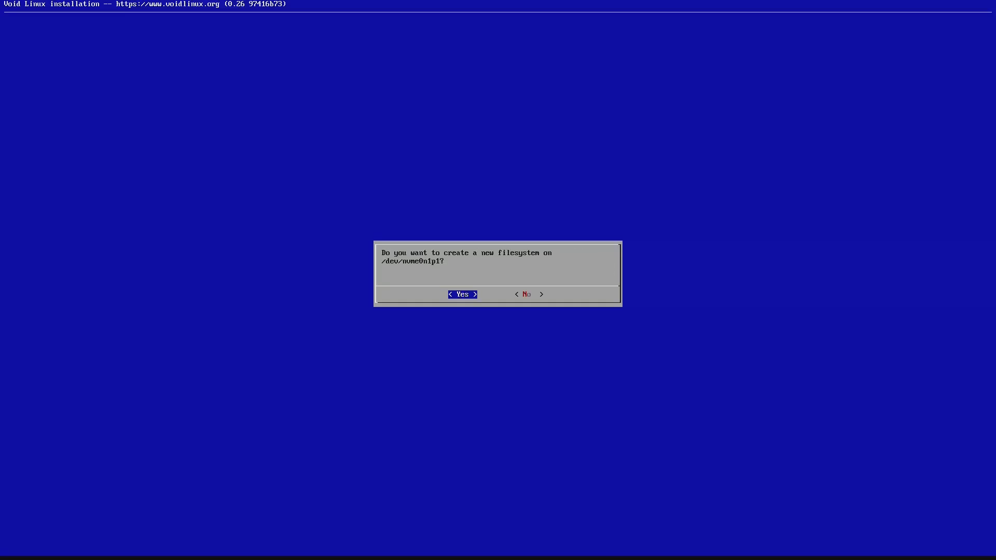
key(Return)
- Set /dev/nvme0n1p2 to a new ext4 filesystem mounted at /, then finish
key(Down)
key(Return)
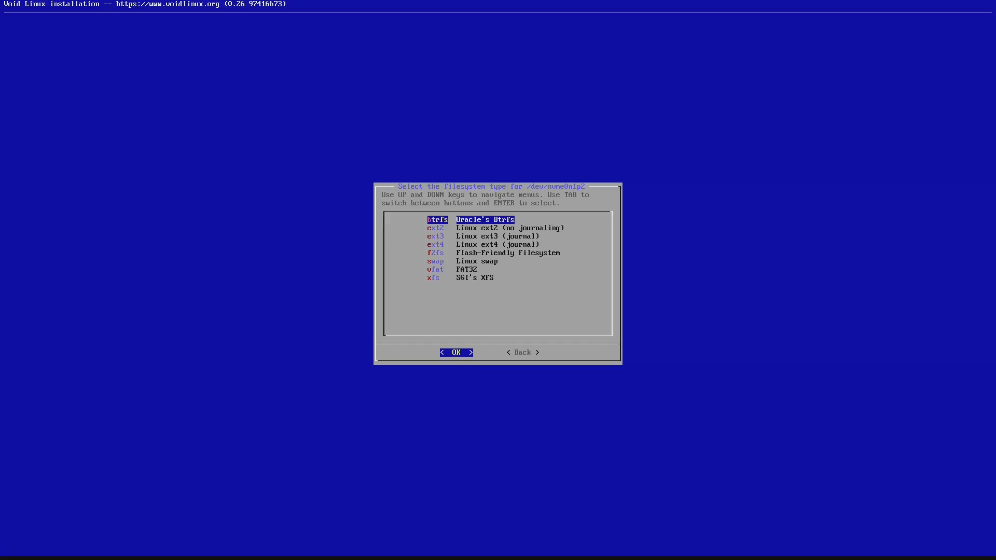
key(Down)
key(Down)
key(Down)
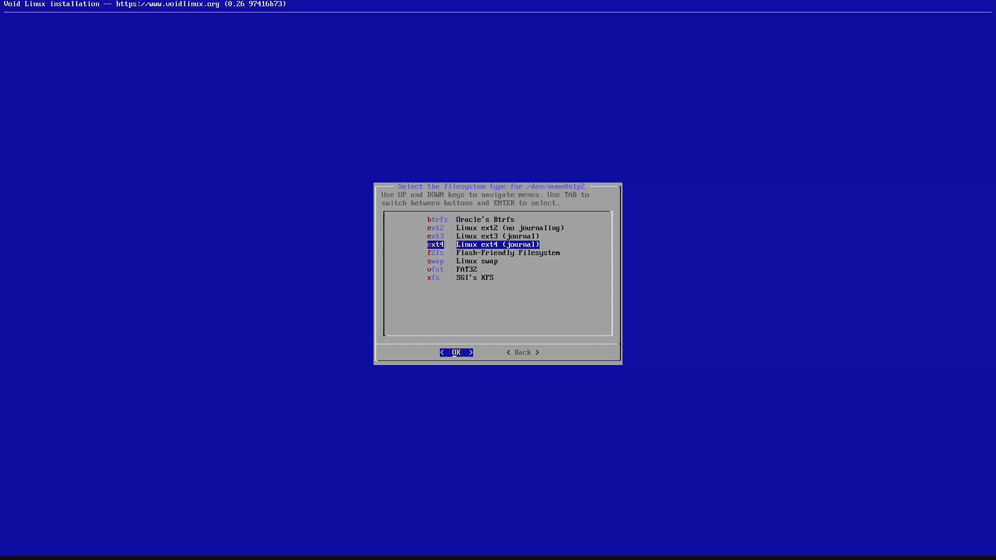
key(Return)
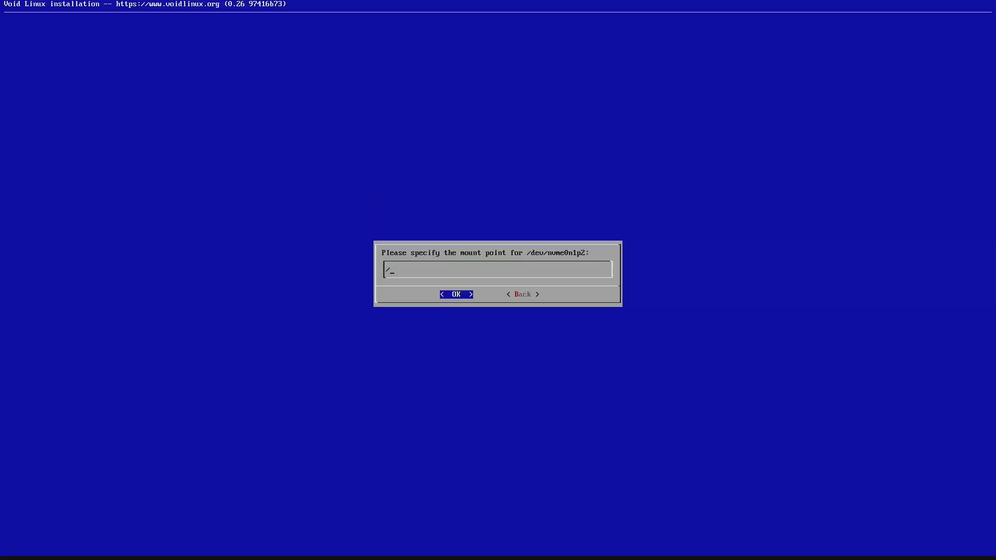
key(Return)
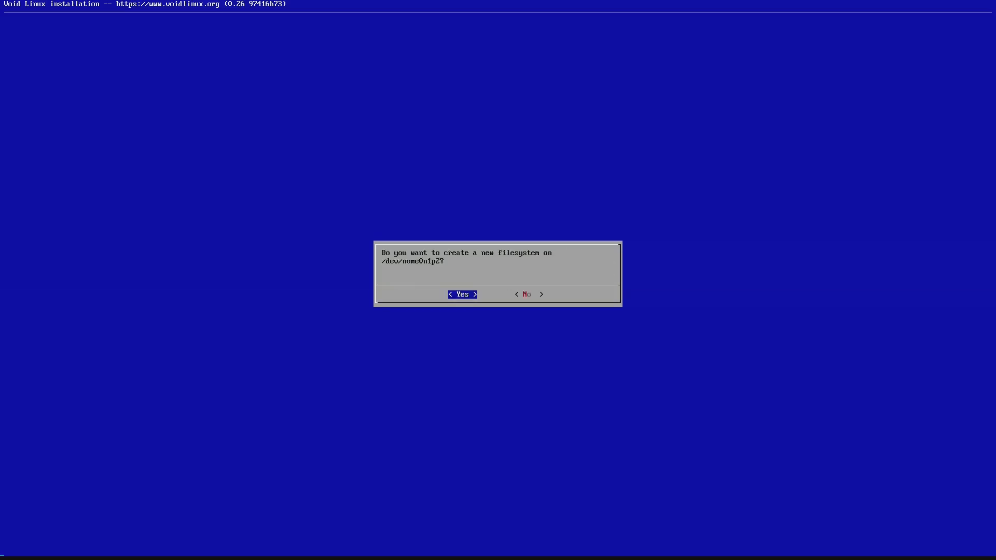
key(Return)
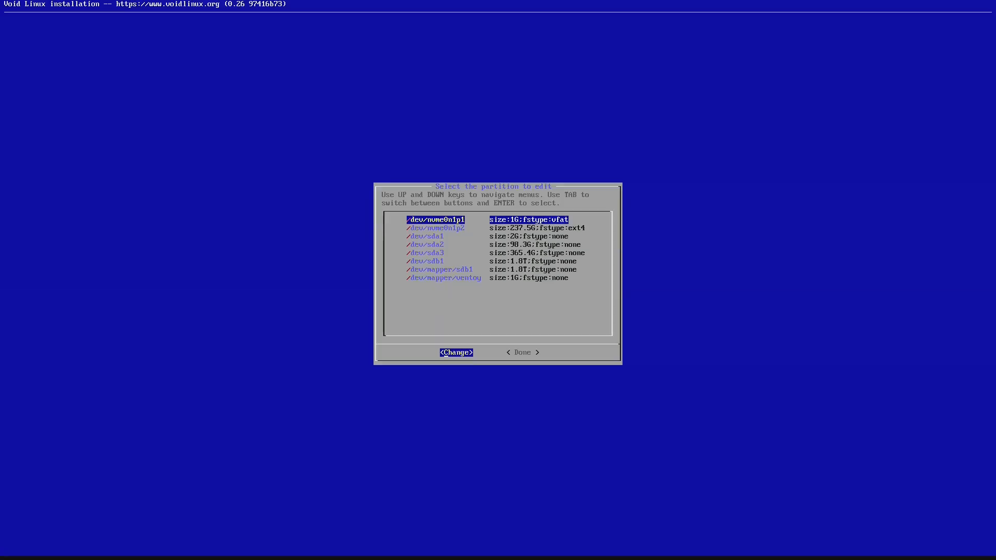
key(Tab)
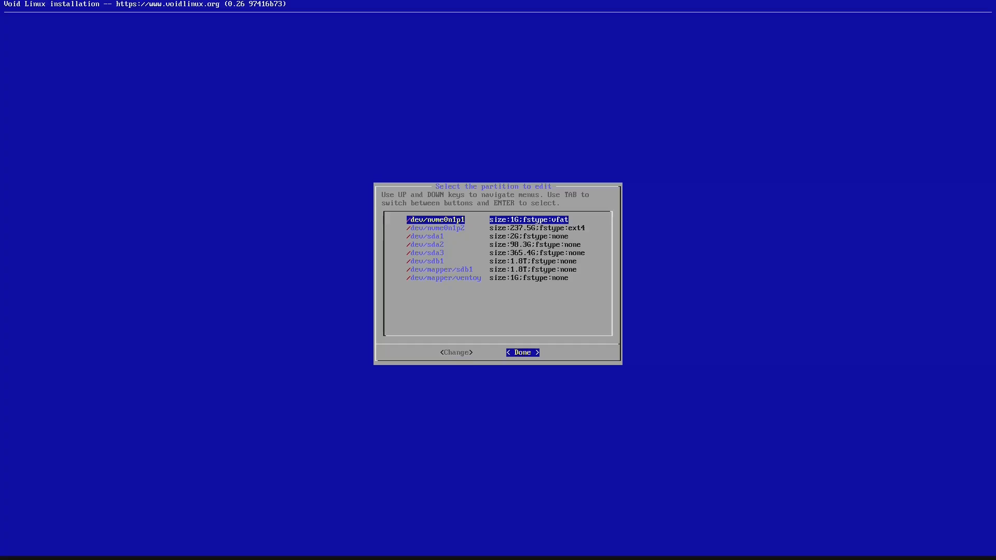
key(Return)
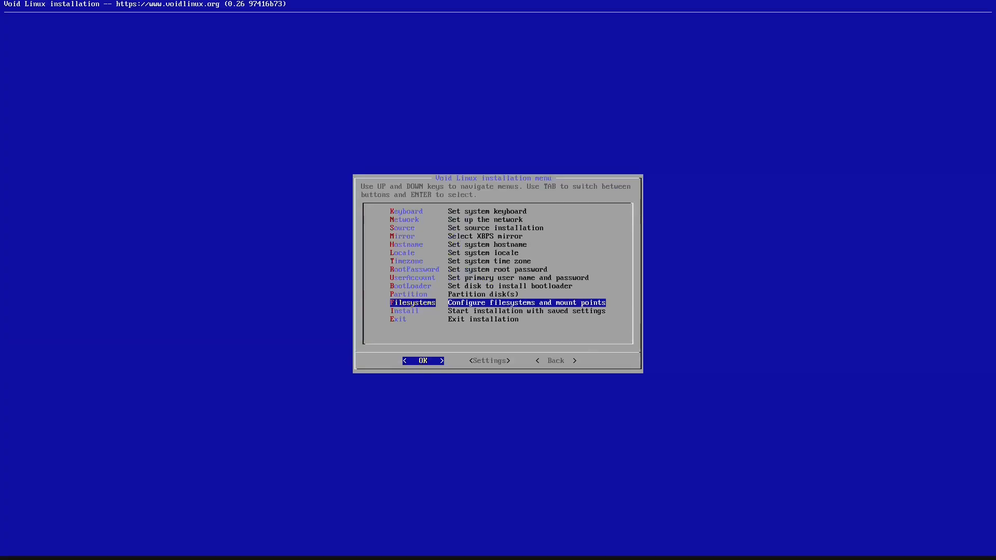
- Run Install, accept formatting the partitions, and choose to reboot when it succeeds
key(Down)
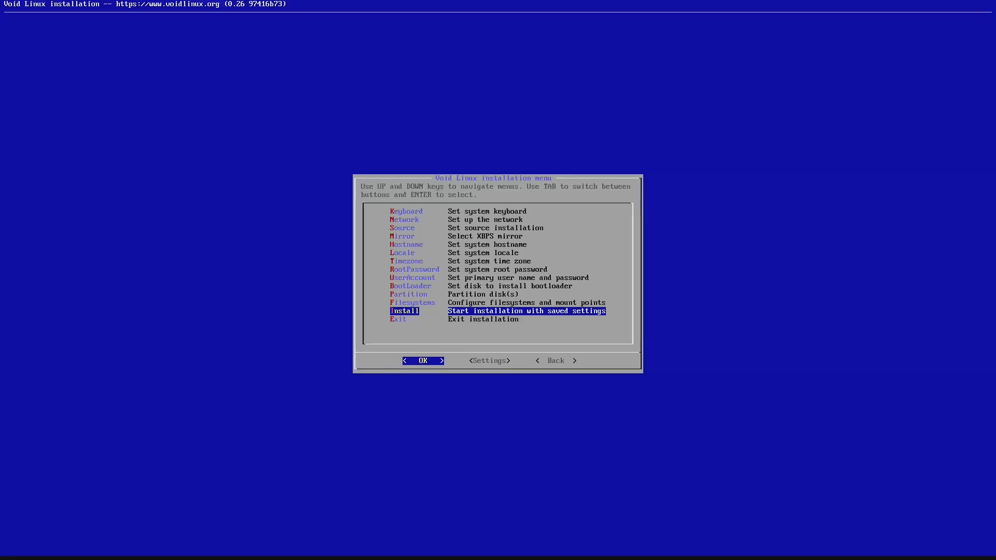
key(Return)
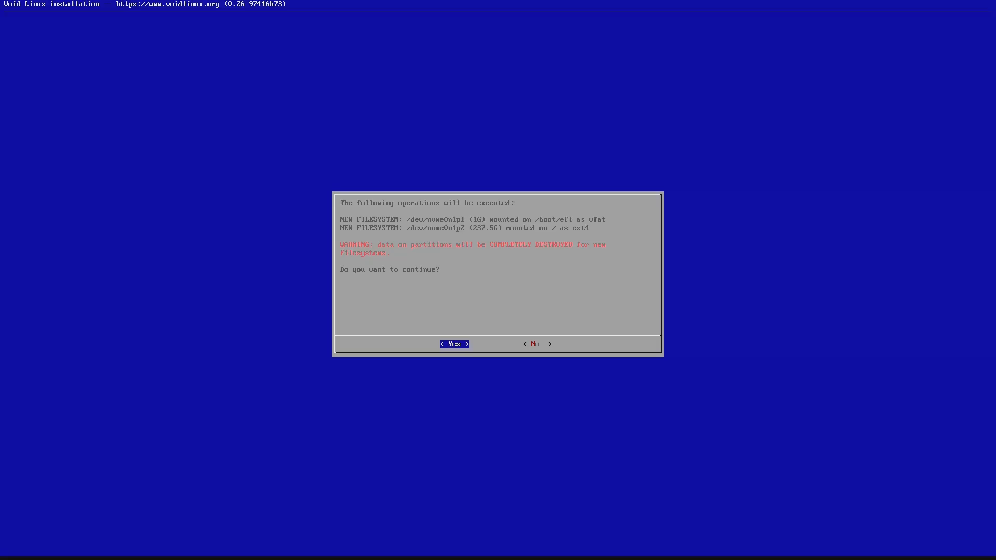
key(Return)
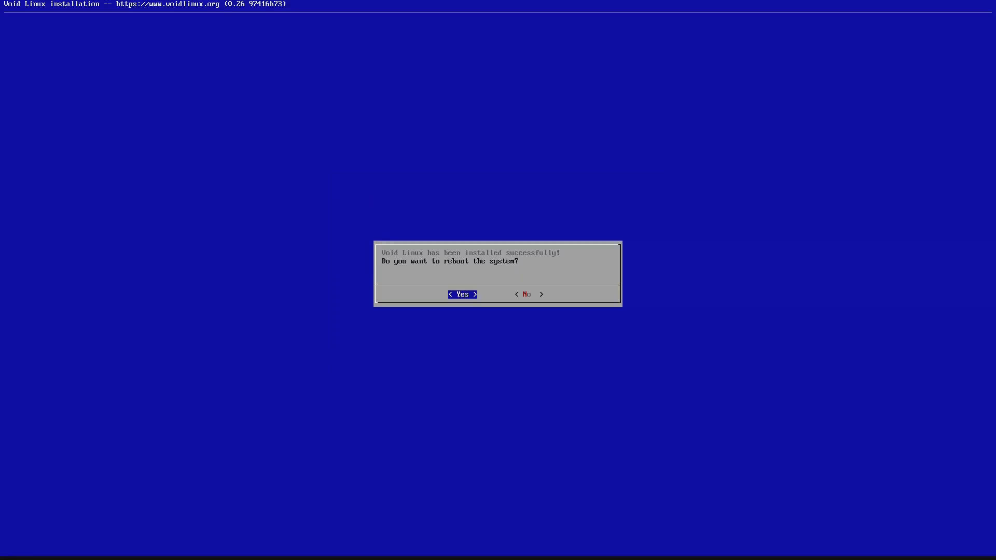
key(Return)
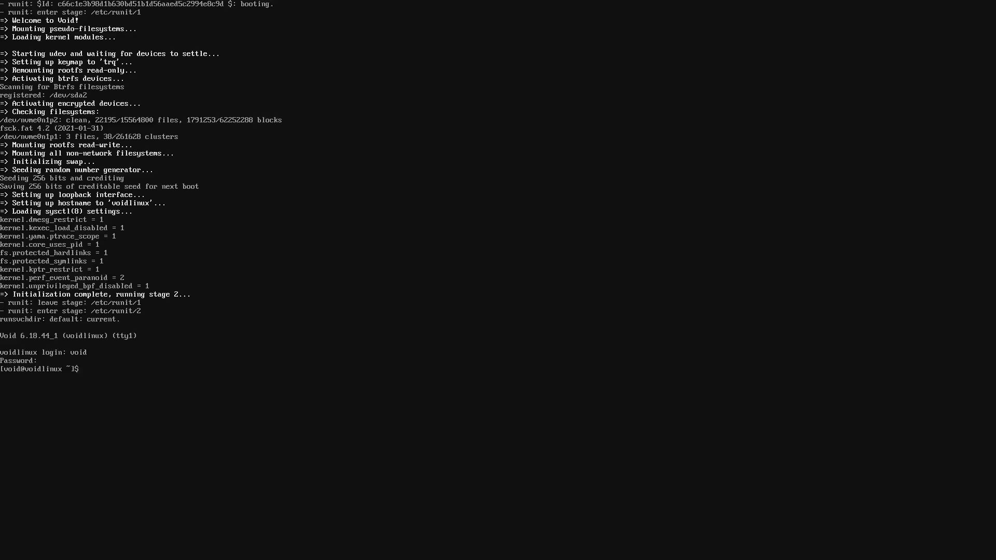
- At the logged-in shell, enter the command sudo xbps-install bash-completion
text(sudo xbps-install bash-completion)
- Install the bash-completion package, accepting the prompt, and clear the terminal
key(Return)
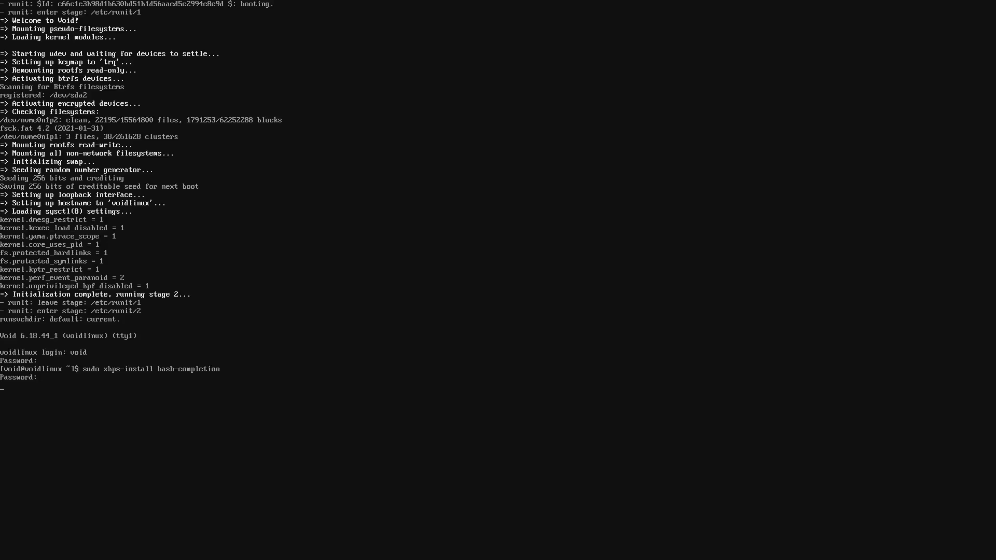
key(Return)
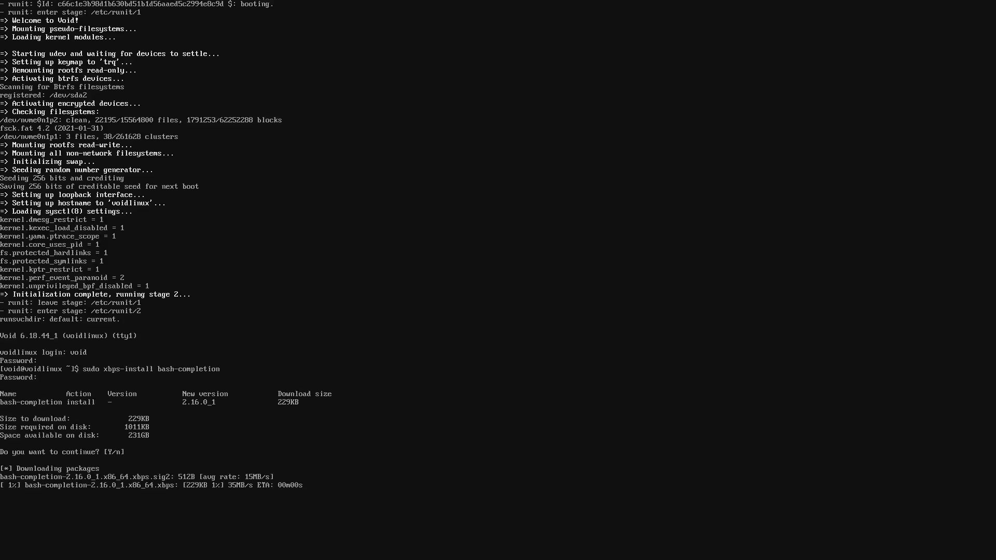
text(clear)
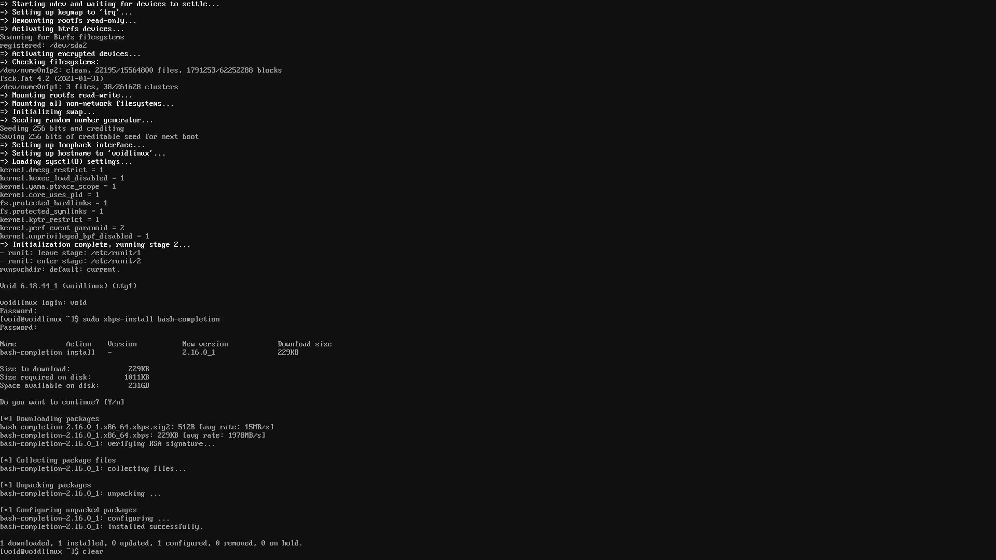
key(Return)
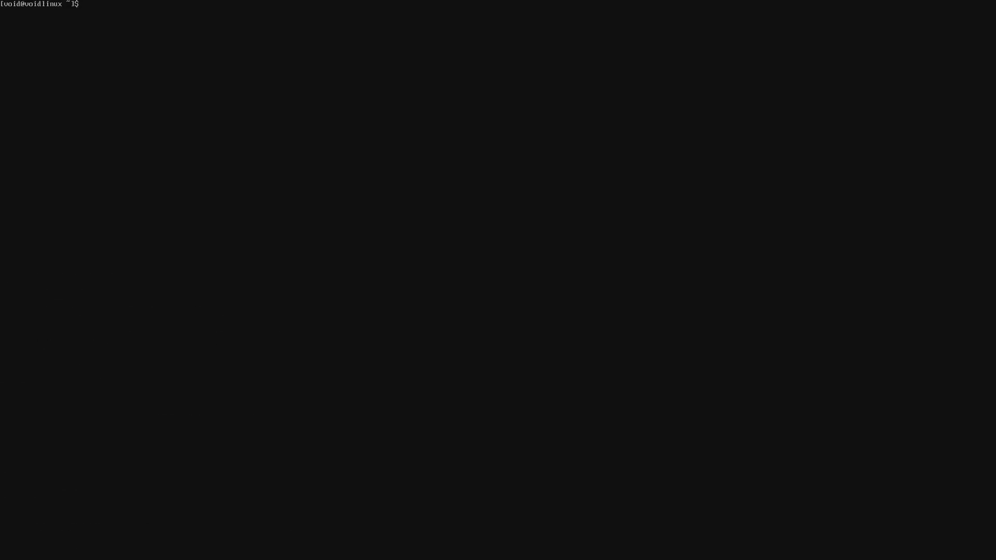
- Open /etc/sudoers with sudo visudo and begin a new user ALL rule at its end
text(sudo visudo)
key(Page_Down)
key(Page_Down)
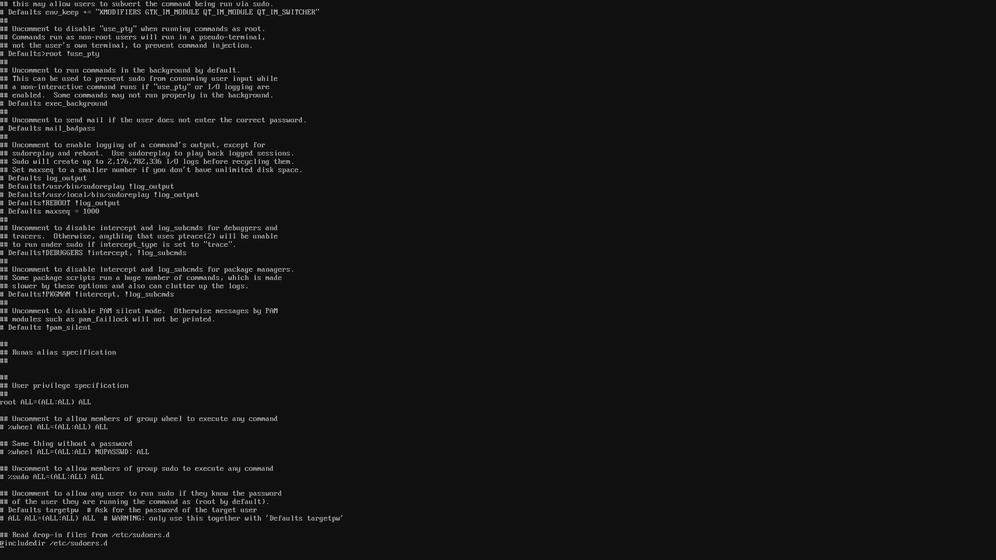
key(o)
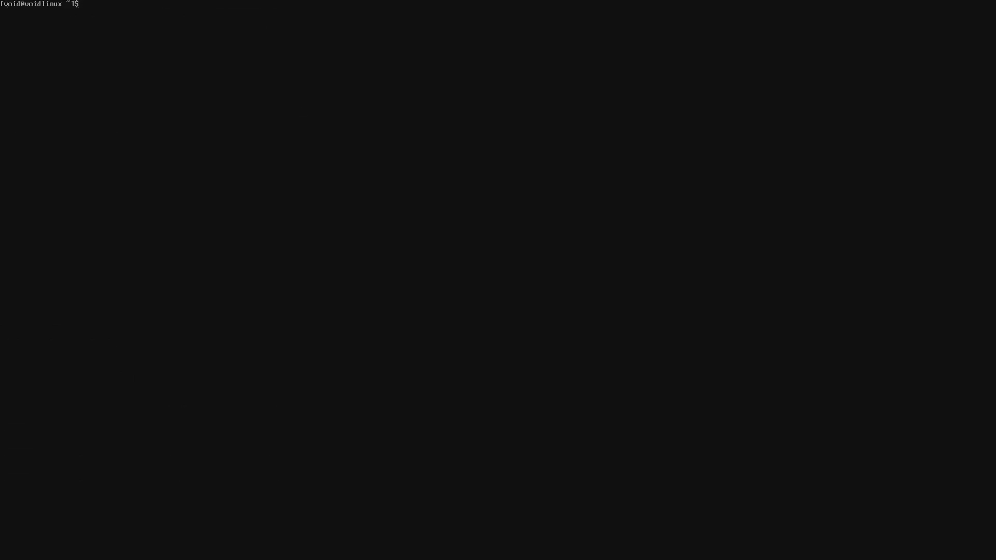
text(sudo)
text( visudo)
key(Return)
key(shift+g)
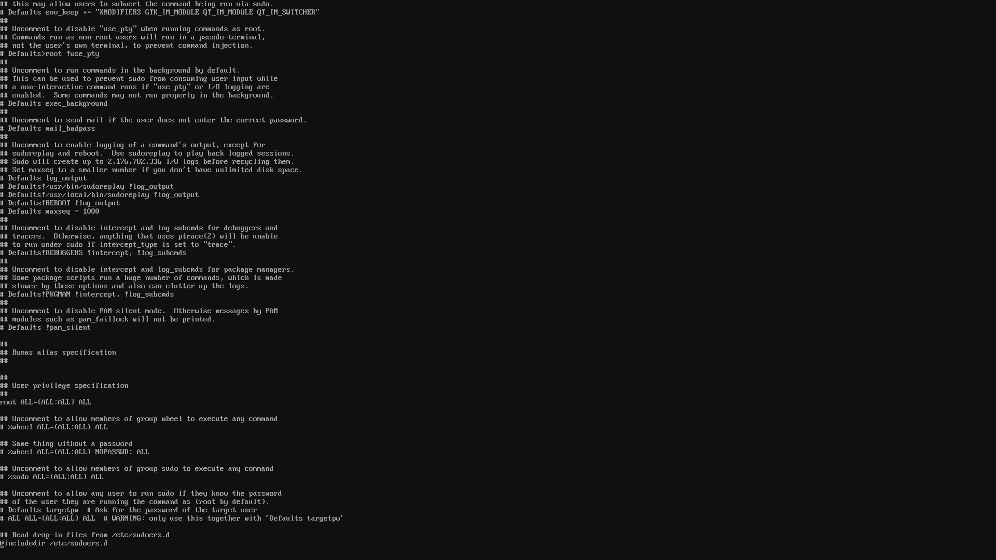
text(o)
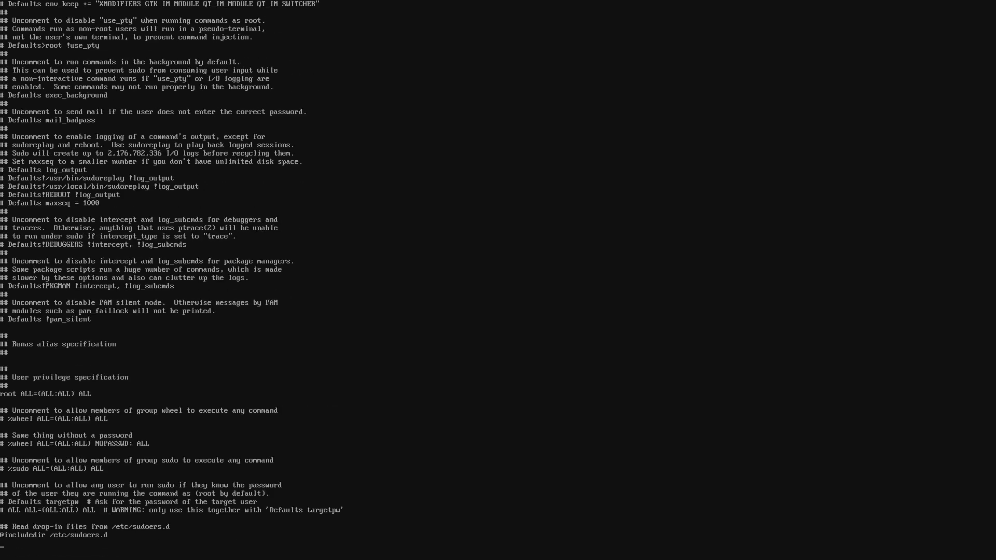
text(void ALL)
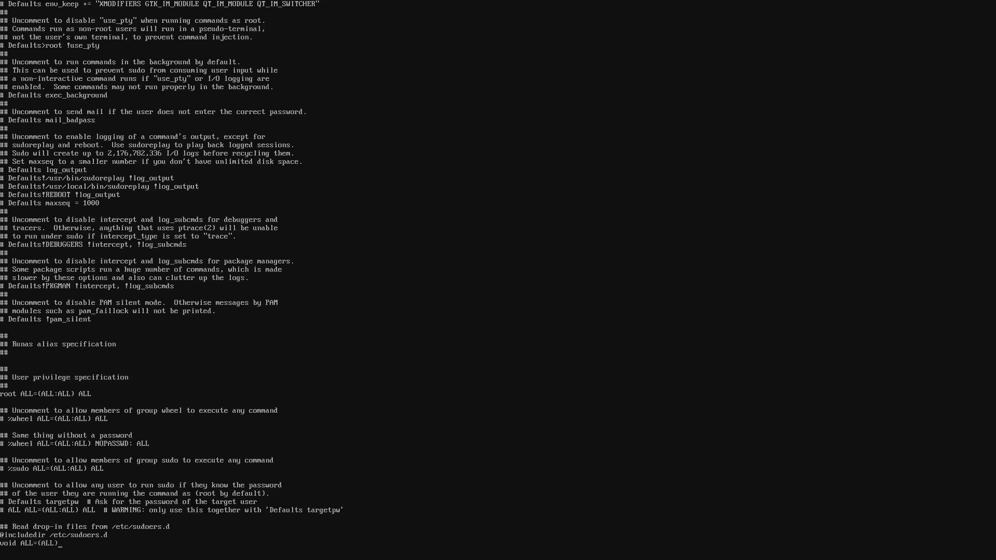
- Complete the sudoers rule 'void ALL=(ALL) NOPASSWD: ALL' and save the file with :wq
text(=(ALL) NOPASSWD: ALLwq)
key(Return)
- Clear the screen and enter 'sudo xbps-install void-repo-nonfree' at the prompt without running it
key(ctrl+l)
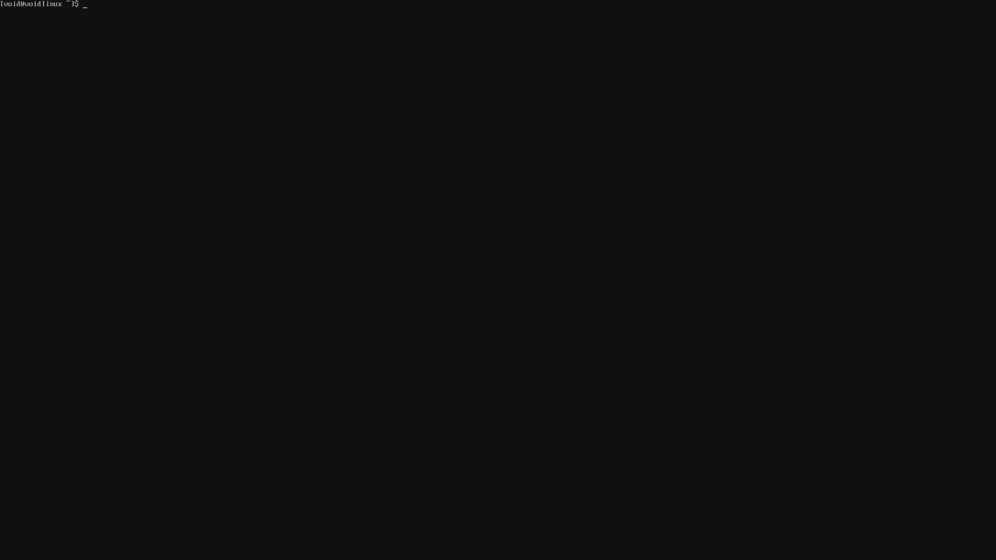
text(sudo xbps-install void-repo-nonfre)
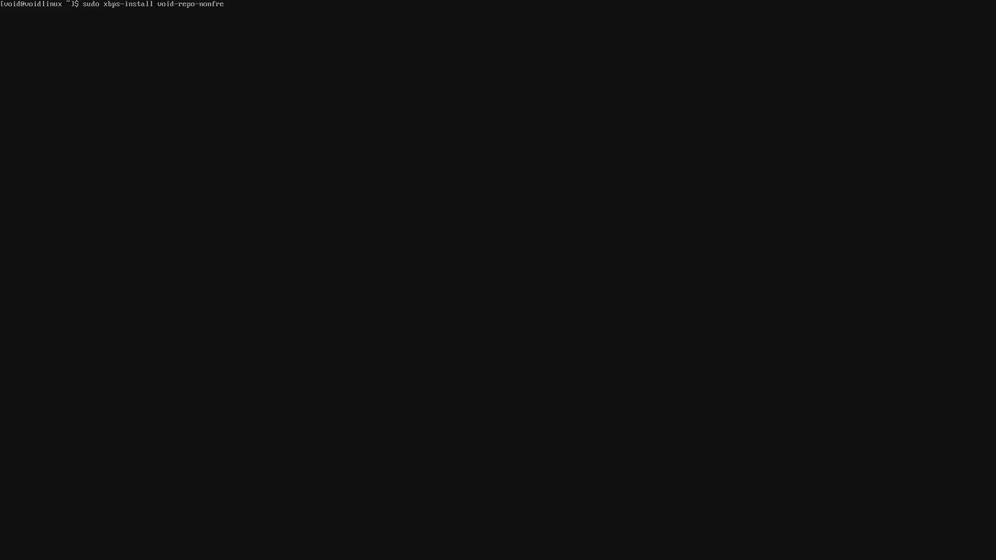
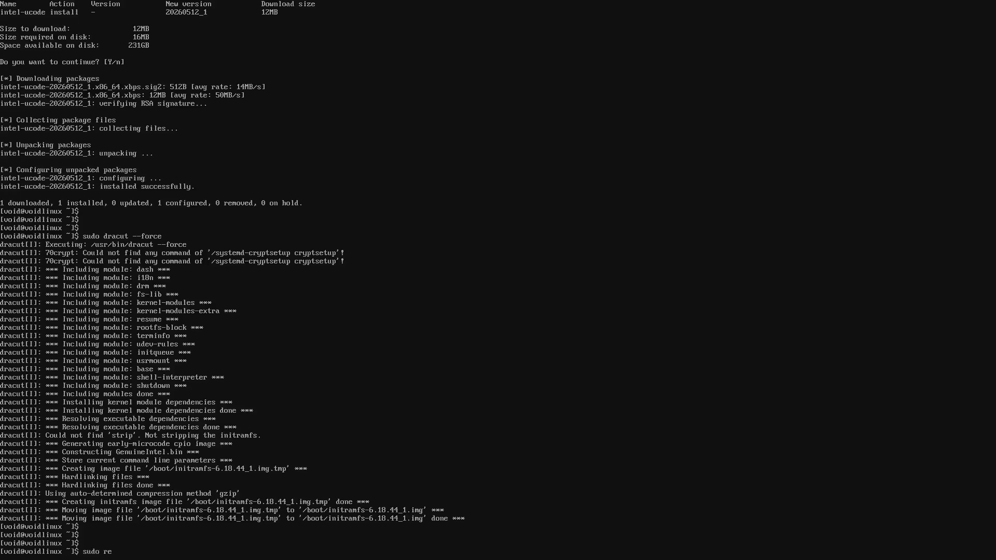
- Run sudo reboot so the system restarts with the rebuilt initramfs
key(Return)
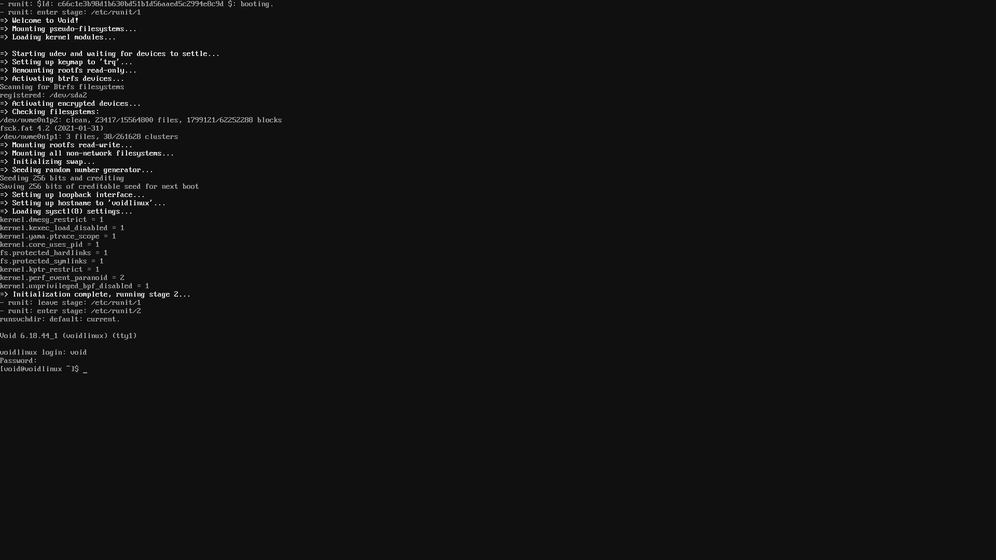
- Install dbus and elogind, and enable dbus by linking /etc/sv/dbus into /var/service
text(clear)
key(Return)
text(sudo xbps-install dbus)
key(Return)
key(Return)
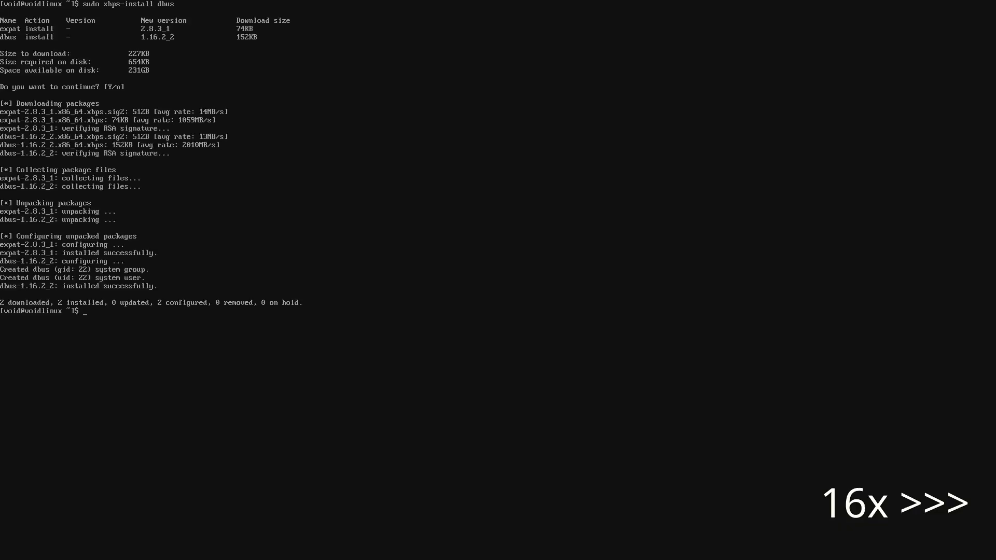
text(clear)
key(Return)
text(sudo xbps-install elogind)
key(Return)
key(Return)
text(clear)
key(Return)
text(sudo ln -s /etc)
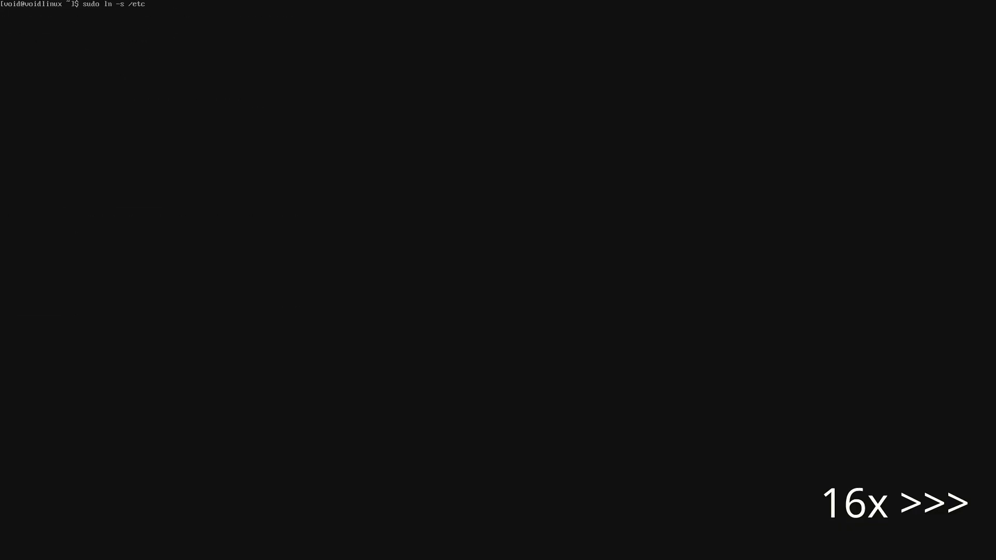
text(/sv/dbus /var/service/)
key(Return)
- Install the mesa-dri, vulkan-loader and mesa-vulkan-intel graphics packages
text(clear)
key(Return)
text(sudo xbps-install mesa-dri)
key(Return)
key(Return)
text(clear)
key(Return)
text(sudo xbps-install vulkan-loader)
key(Return)
key(Return)
text(clear)
key(Return)
key(Up)
key(Up)
key(Return)
key(Return)
- Install intel-video-accel and xdg-desktop-portal-kde
text(clear)
key(Return)
key(Return)
key(Return)
text(clear)
key(Return)
key(Tab)
key(Tab)
text(-kde)
key(Return)
key(Return)
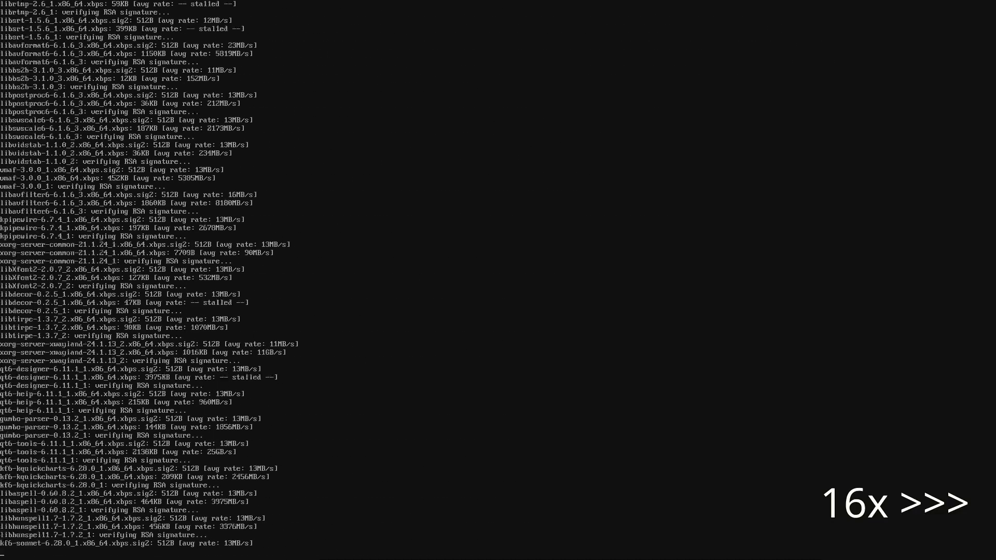
- Start installing the kde-plasma desktop packages with xbps-install
text(clea)
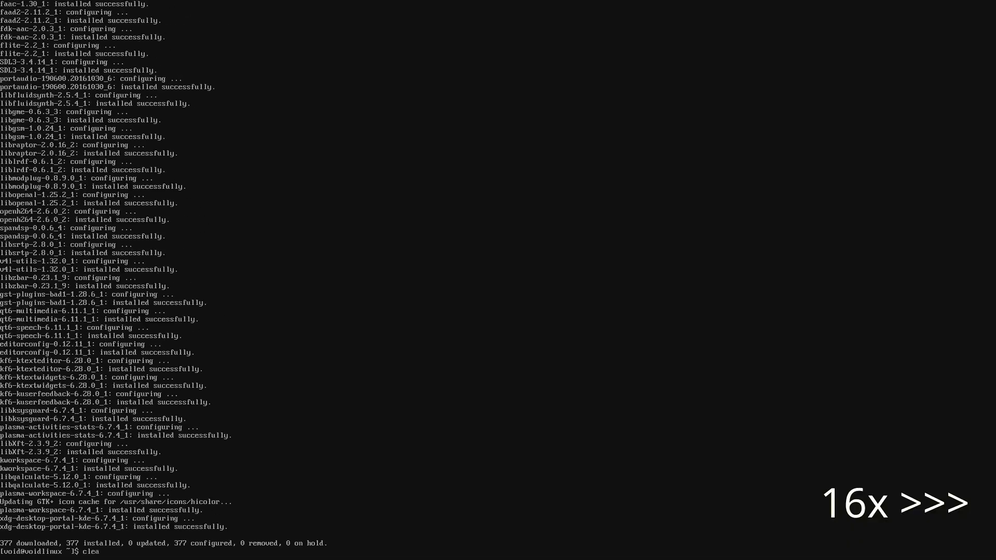
text(r)
key(Return)
text(sudo xbps-install kd)
key(Return)
key(Return)
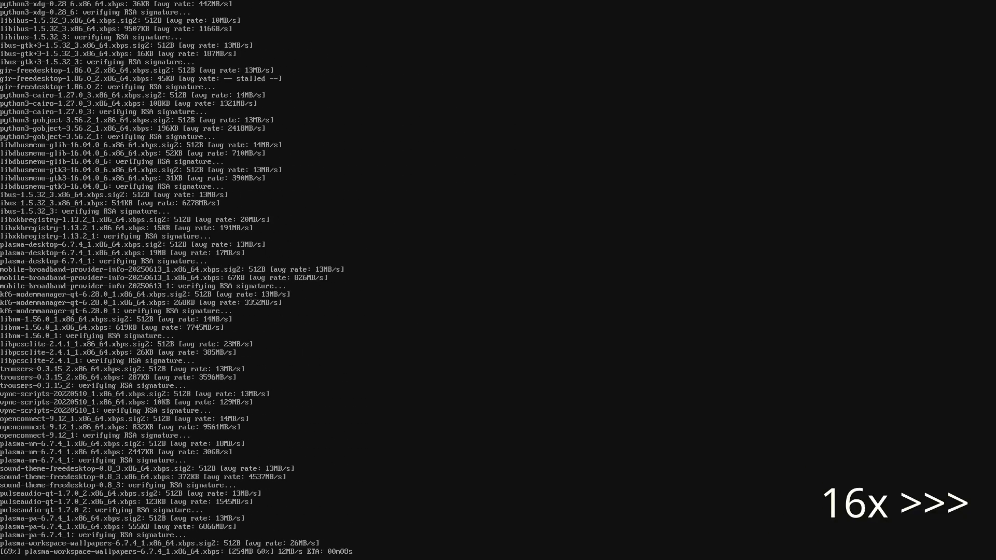
- Install the xorg-minimal package
text(clear)
key(Return)
key(Up)
key(Up)
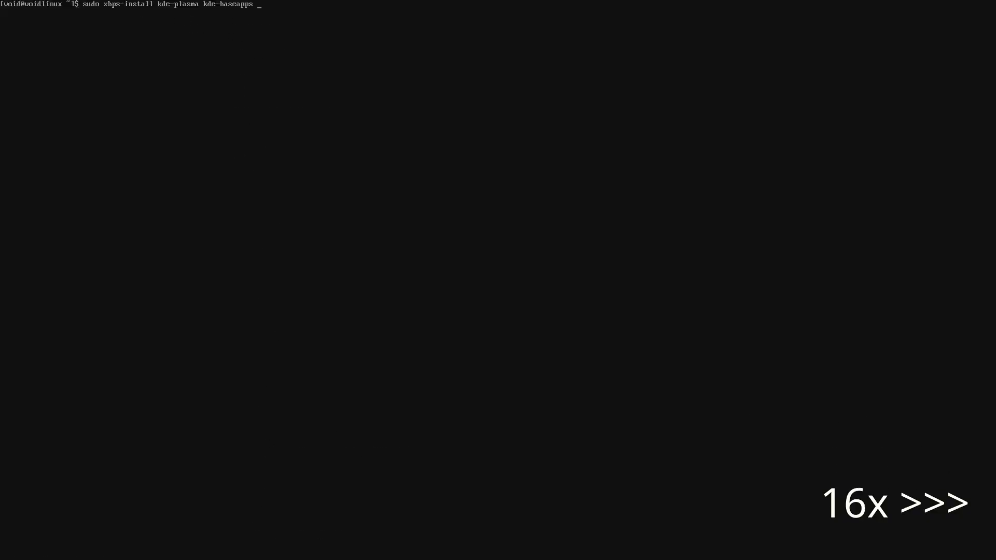
key(BackSpace)
key(BackSpace)
key(BackSpace)
key(BackSpace)
key(BackSpace)
key(BackSpace)
key(BackSpace)
key(BackSpace)
key(BackSpace)
key(BackSpace)
key(BackSpace)
key(BackSpace)
key(BackSpace)
key(BackSpace)
key(BackSpace)
key(BackSpace)
key(BackSpace)
key(BackSpace)
key(BackSpace)
key(BackSpace)
text(xorg-minimal)
key(Return)
key(Return)
text(clear)
key(Return)
- Install NetworkManager and enable its service in /var/service
text(sudo xbps-install NetworkManager)
key(Return)
key(Return)
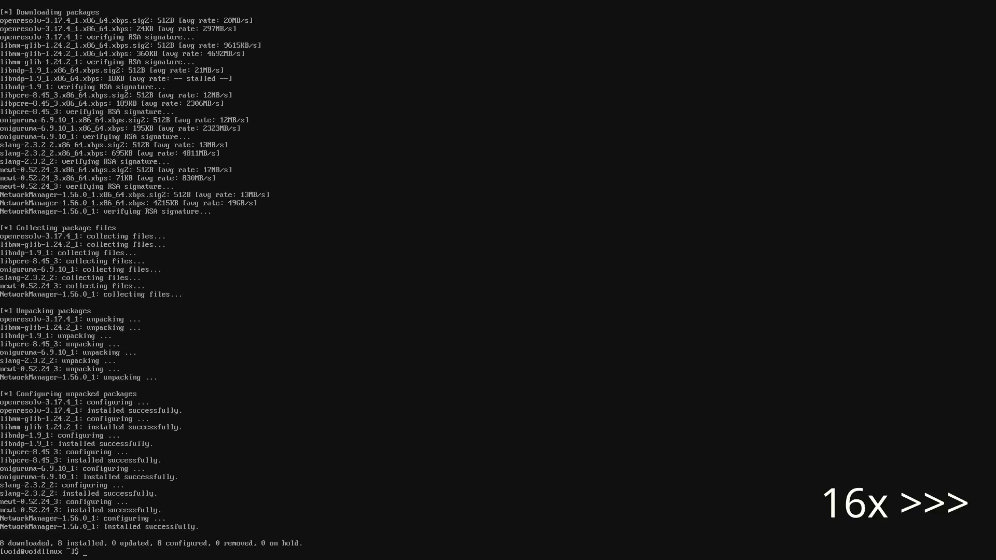
key(Return)
key(Return)
text(sudo ln -s /etc/sv/NetworkManager /var/service)
key(Return)
key(Return)
key(Return)
key(Return)
text(clear)
key(Return)
- Create /etc/pipewire/pipewire.conf.d, link the WirePlumber and pipewire-pulse configs, and autostart pipewire.desktop
text(sudo)
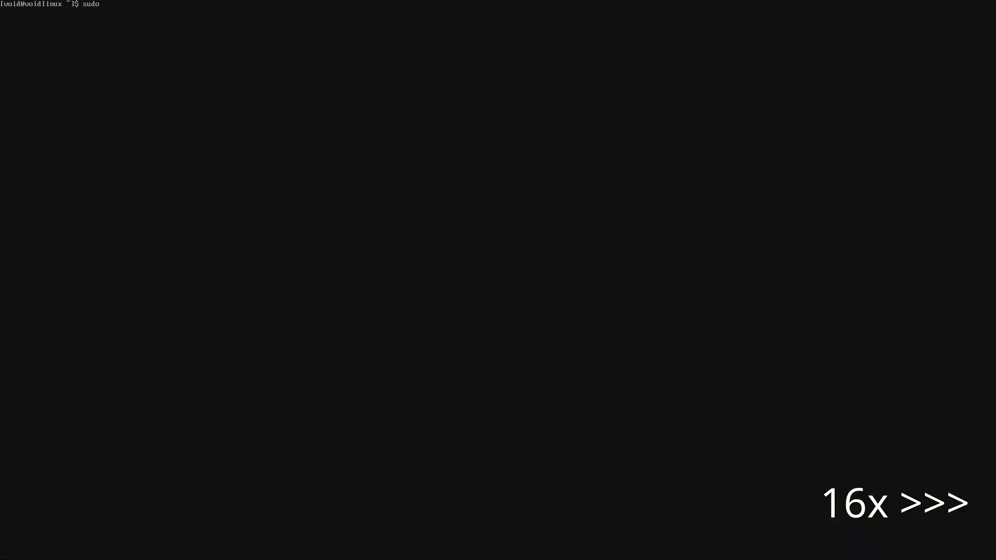
text( mkdir -p /etc/pipewire/pipewire.conf.d)
key(Return)
text(sudo ln )
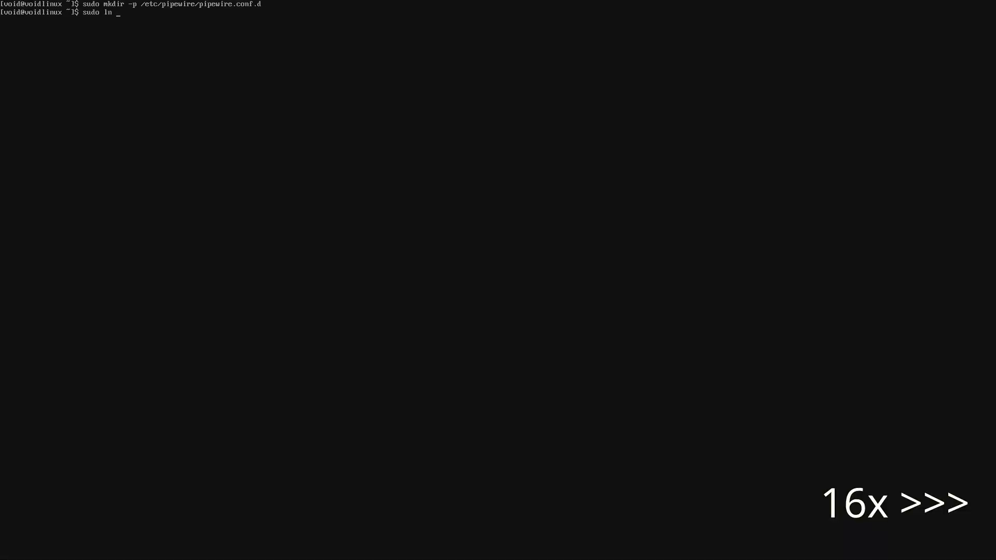
text(-s /usr/share/examples/wireplumber/10-wireplumber.conf /etc/pipewire/pipewire.conf.d/)
key(Return)
key(Up)
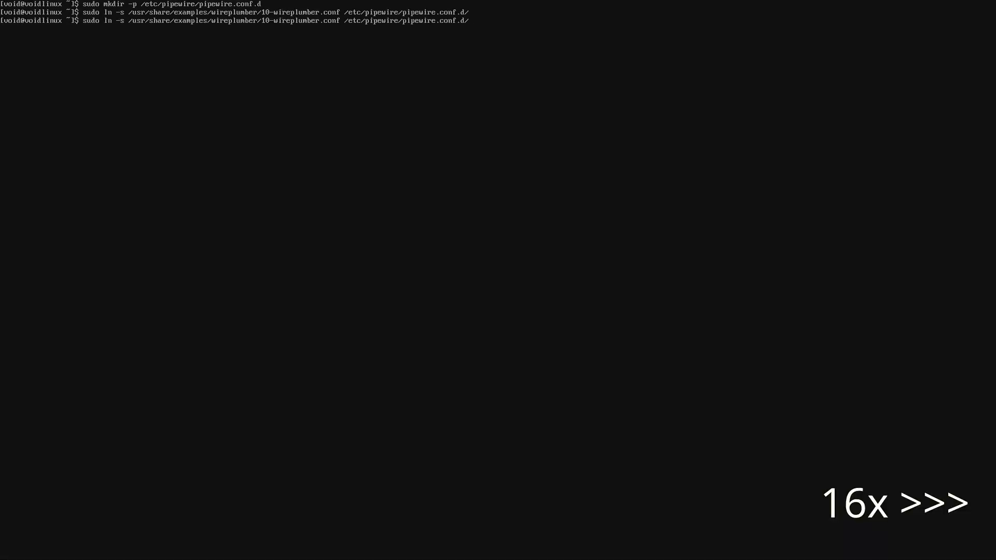
key(Left)
key(Left)
key(Left)
key(Left)
key(Left)
key(Left)
key(Left)
key(Left)
key(Left)
key(Left)
key(Left)
key(Left)
key(Left)
key(Left)
key(Left)
key(Left)
key(Left)
key(Left)
key(Left)
key(Left)
key(BackSpace)
key(BackSpace)
key(BackSpace)
key(BackSpace)
key(BackSpace)
key(BackSpace)
key(BackSpace)
key(BackSpace)
key(BackSpace)
key(BackSpace)
key(BackSpace)
key(BackSpace)
key(BackSpace)
key(BackSpace)
key(BackSpace)
key(BackSpace)
key(BackSpace)
key(BackSpace)
key(BackSpace)
key(BackSpace)
text(pipewire/20-pipewire-pulse.conf)
key(Return)
key(Return)
key(Return)
key(Return)
key(Return)
text(sudo ln -s /usr/share/applications/pipewire.desktop /etc/xdg/autostart/)
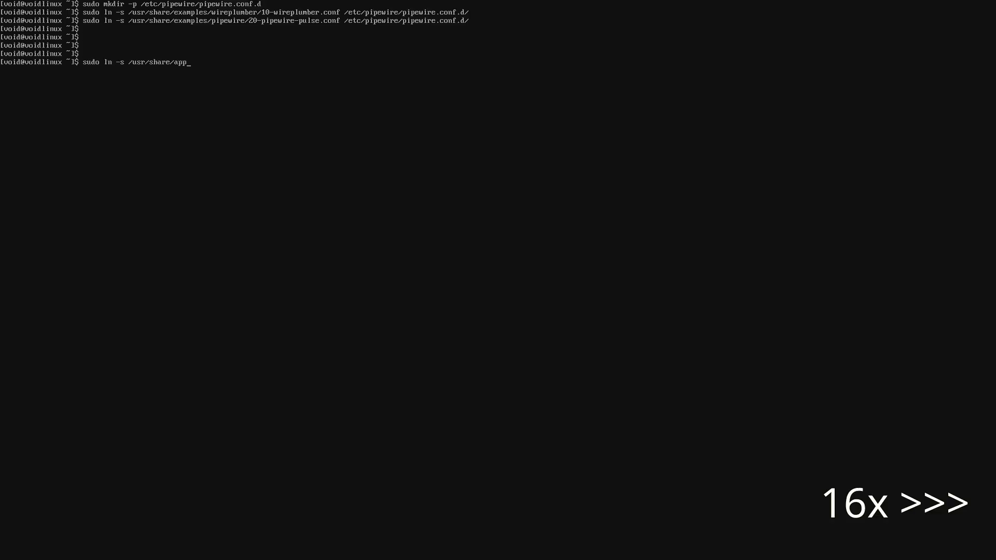
- Install bluez and enable the bluetoothd service
key(Return)
key(ctrl+l)
text(sudo xbps-install bluez)
key(Return)
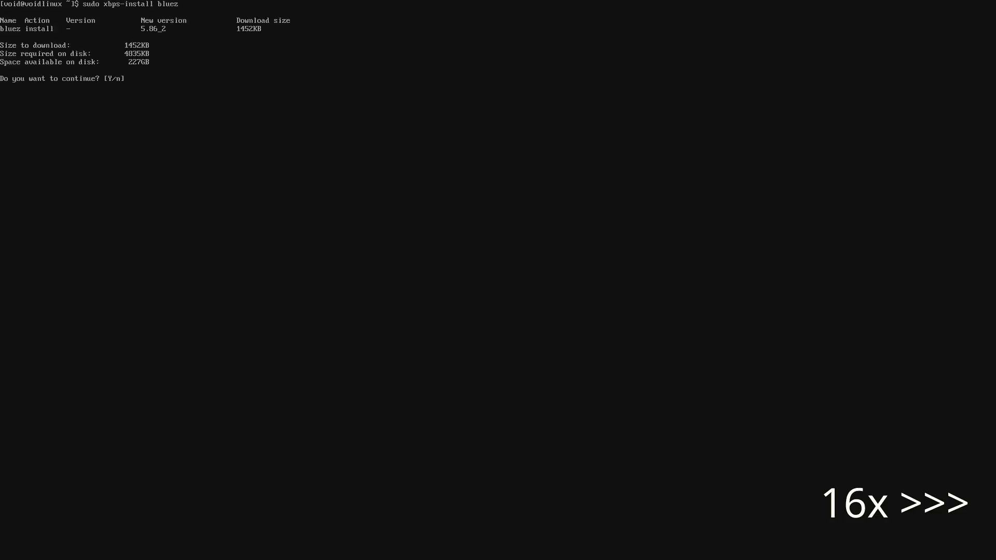
key(Return)
key(Return)
key(Return)
key(Return)
text(sudo ln -s /etc/sv/bluetoothd/ /var/service/)
- Enable the SDDM service and reboot the machine
key(Return)
key(ctrl+l)
text(sudo ln -s)
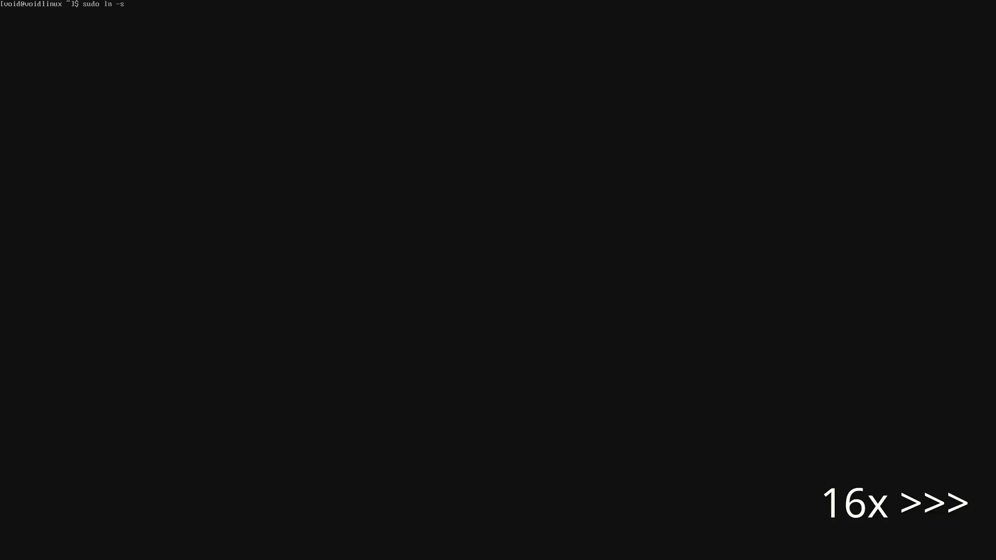
text( /etc/sv/sddm /var/service/)
key(Return)
key(Return)
key(Return)
text(sudo reboot)
key(Return)
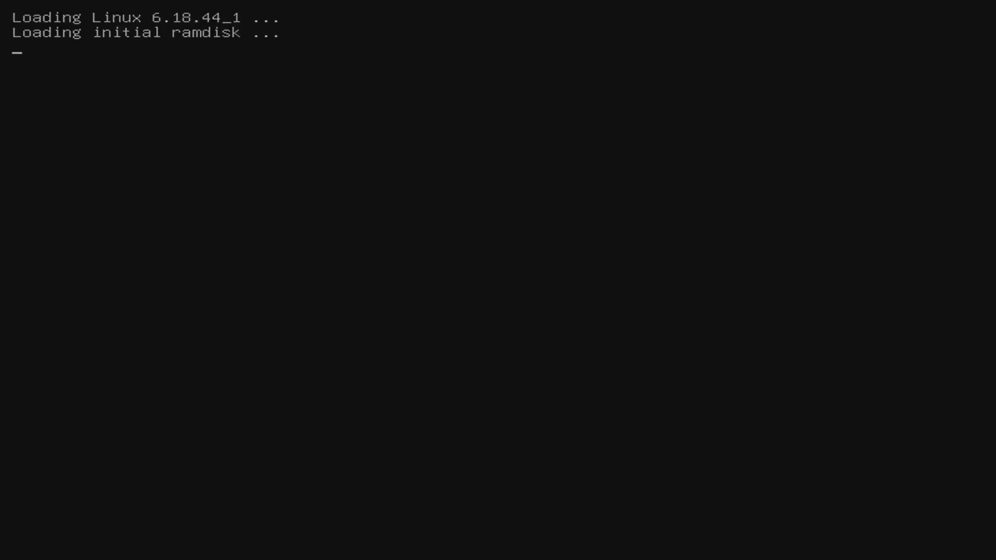
- Enter the user's password to log into the Plasma (Wayland) session
text(v●●●●)
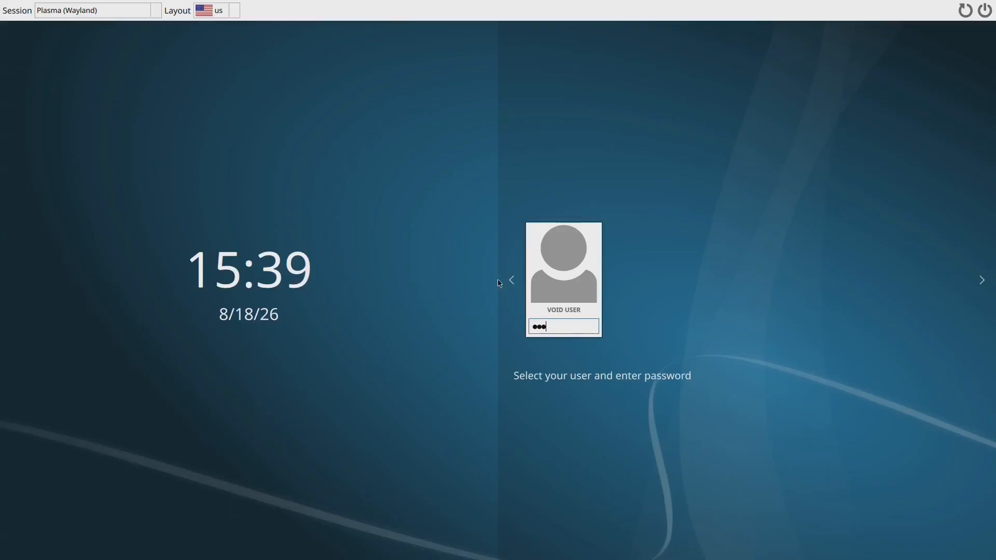
text(●)
key(Return)
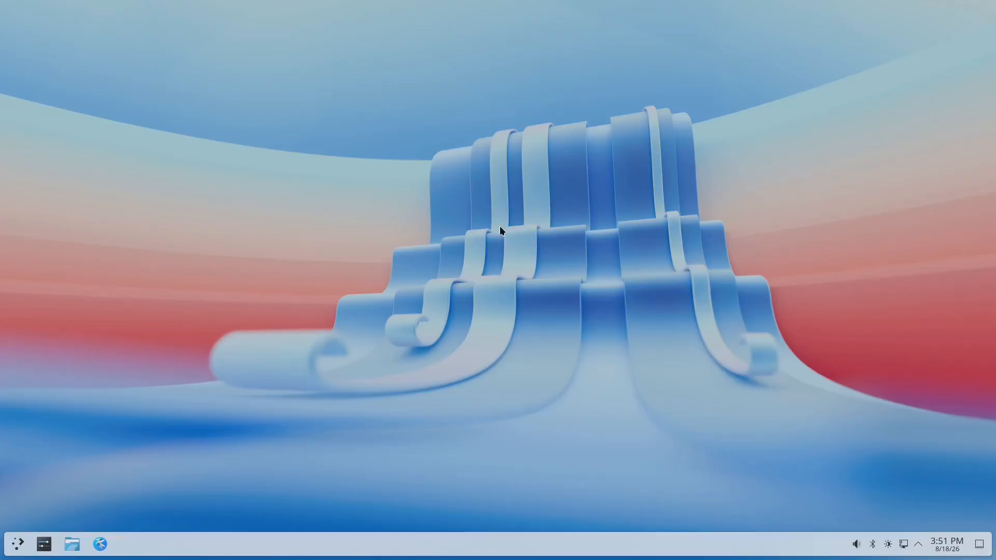
- In System Settings Keyboard, set NumLock on startup to Turn on
click(44, 544)
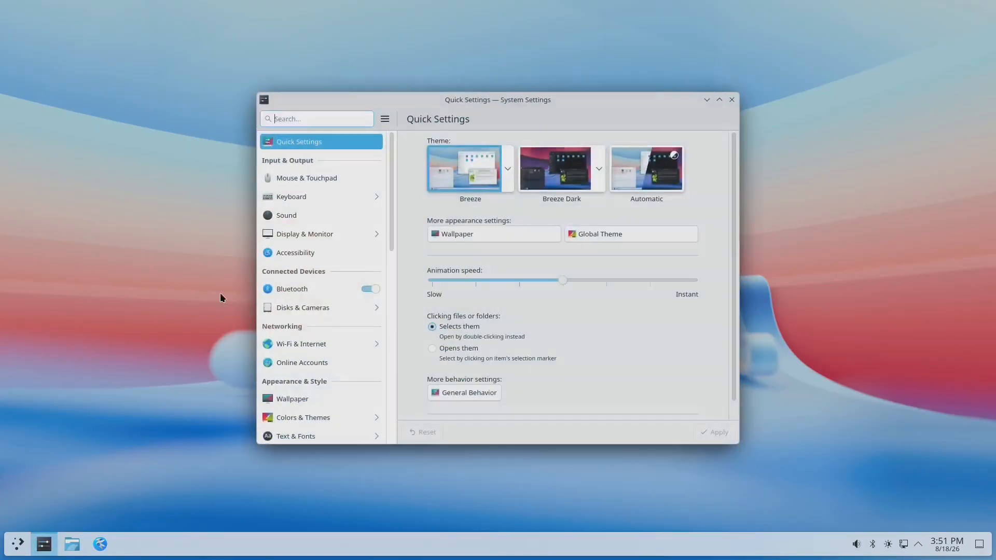
click(297, 197)
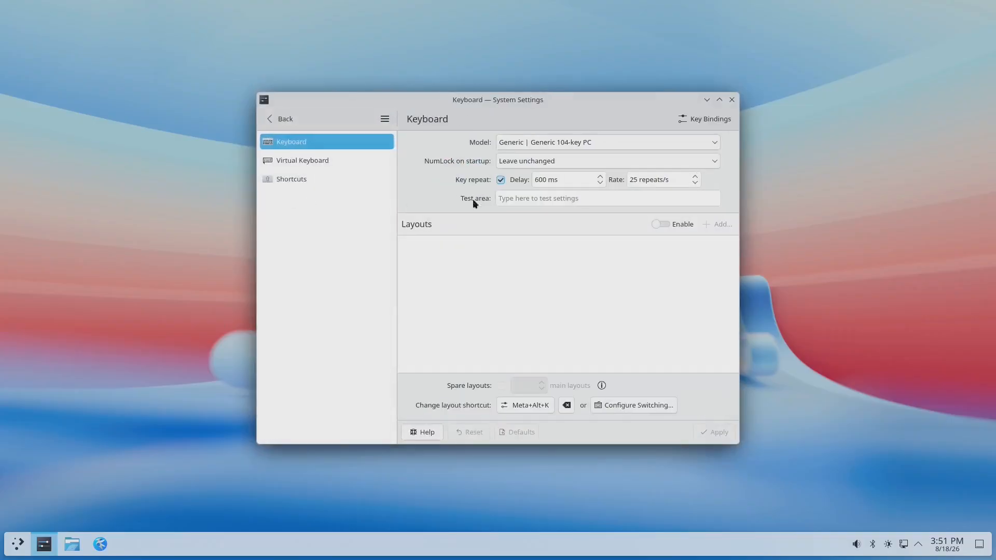
click(715, 160)
click(542, 179)
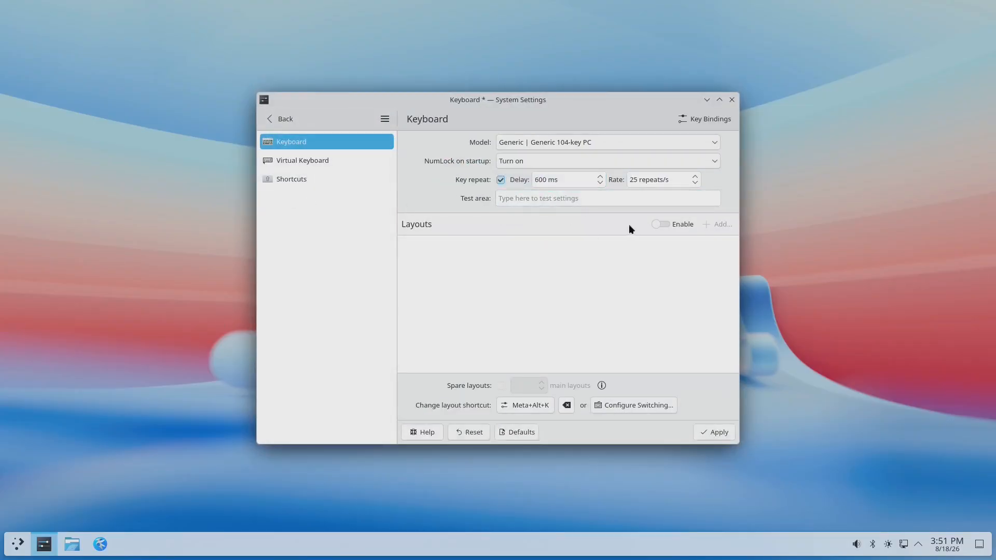
- Enable custom layouts, add the Turkish keyboard layout, and apply the changes
click(656, 225)
click(714, 224)
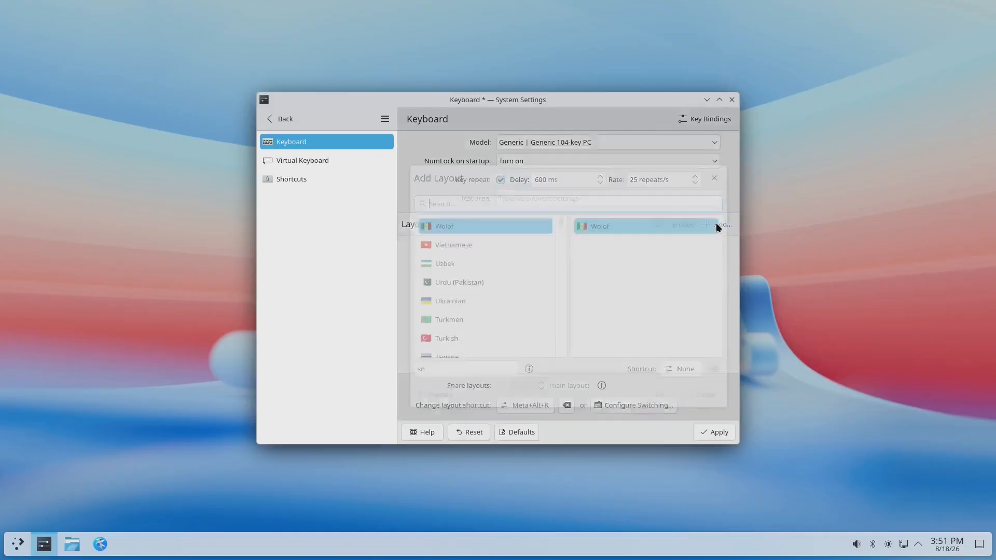
click(448, 327)
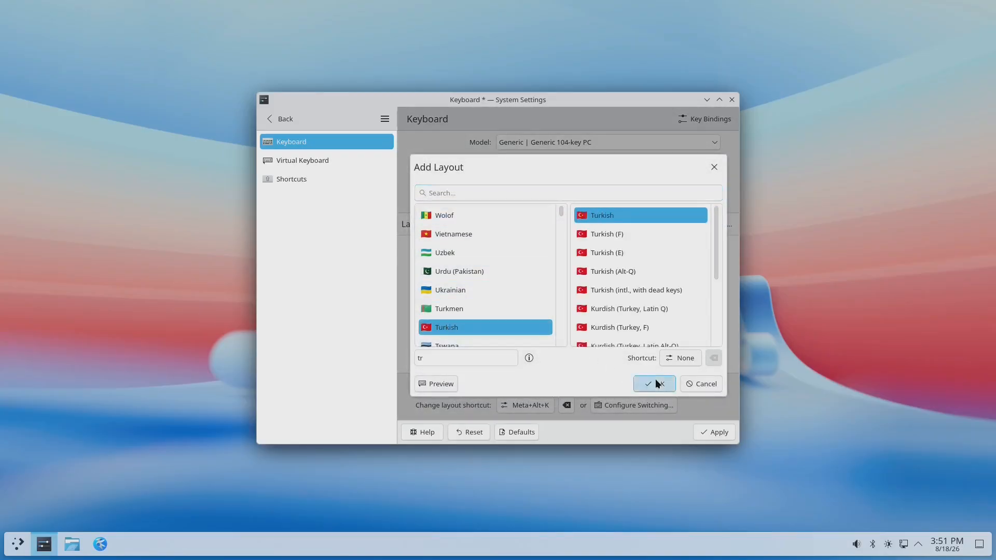
click(655, 378)
click(710, 433)
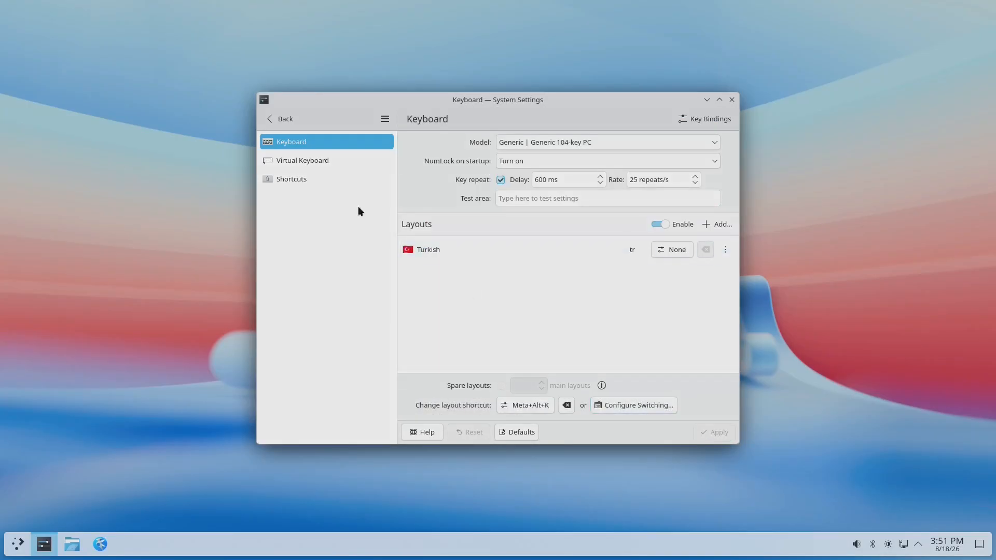
click(273, 120)
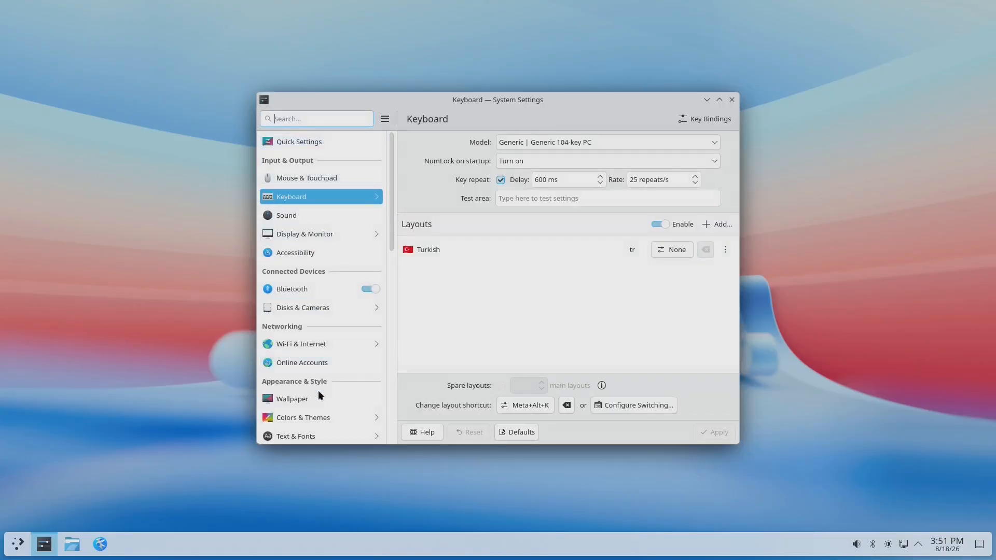
- Turn on SDDM automatic login as user void into Plasma (X11), authorising with the password
click(312, 417)
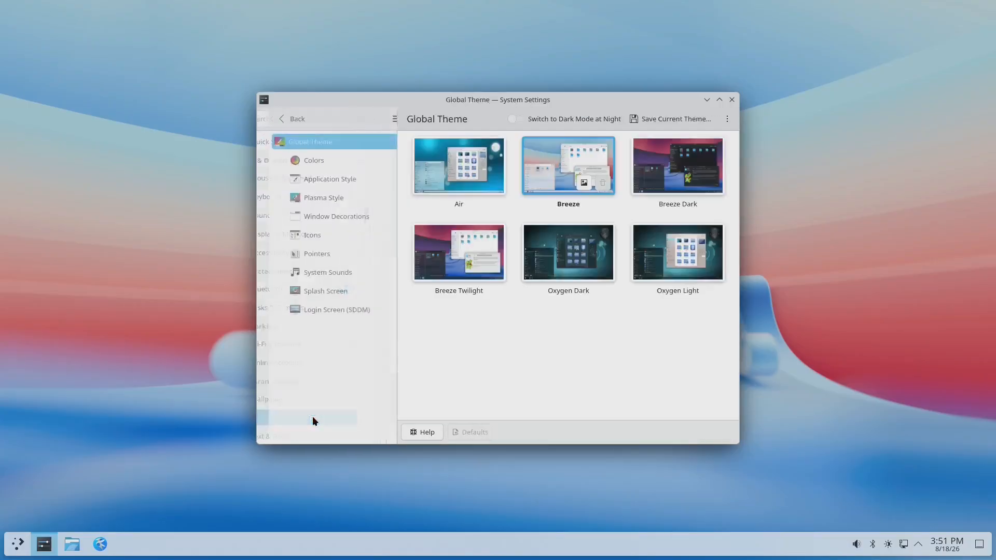
click(328, 310)
click(578, 117)
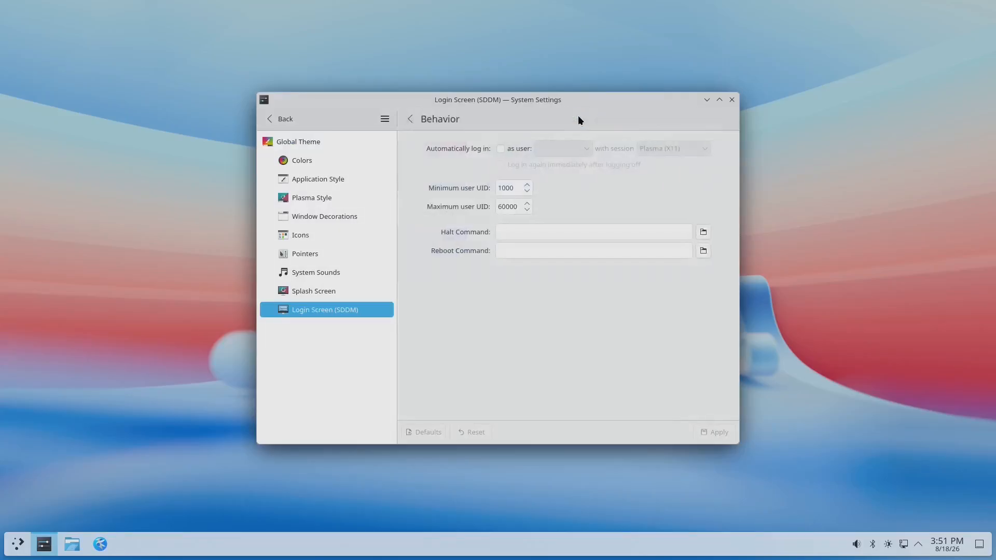
click(497, 150)
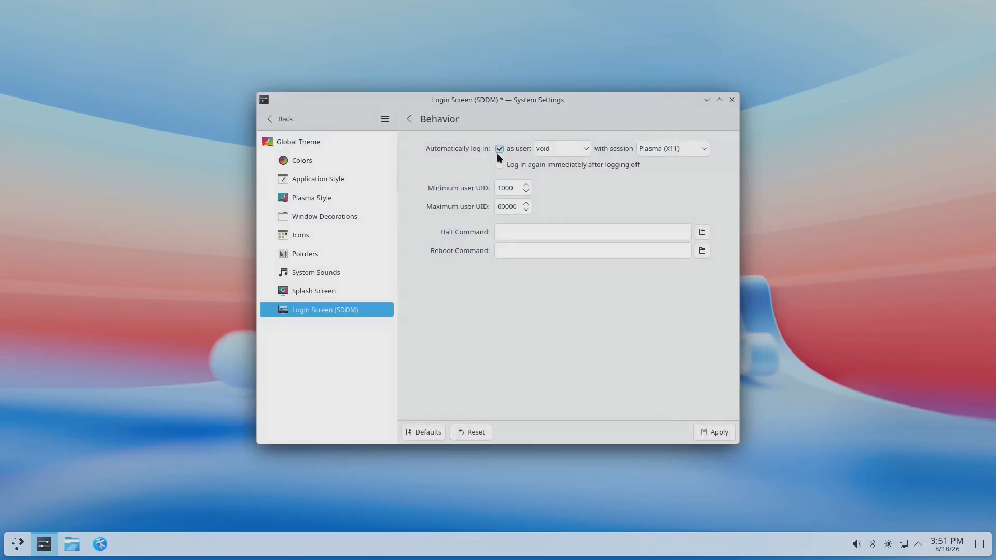
click(716, 433)
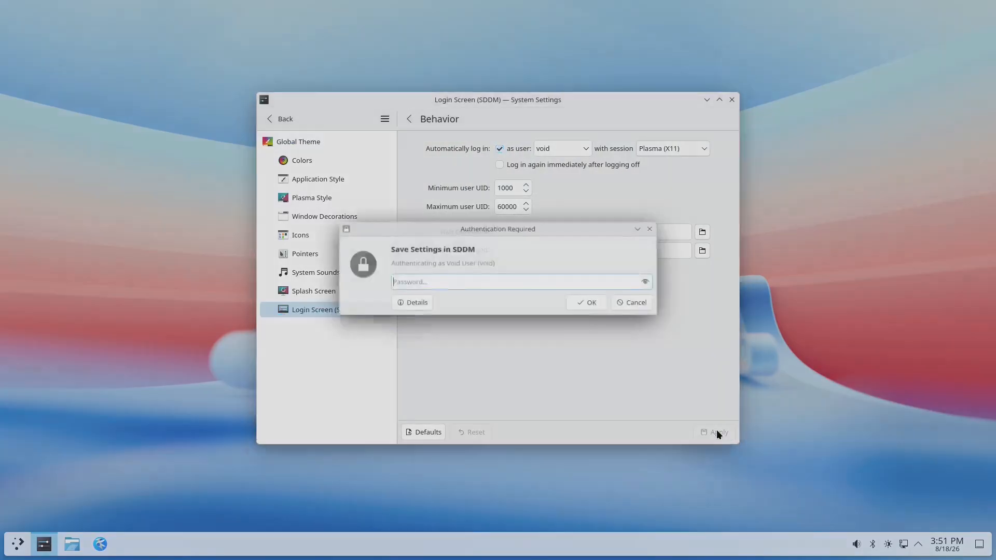
text(••••••)
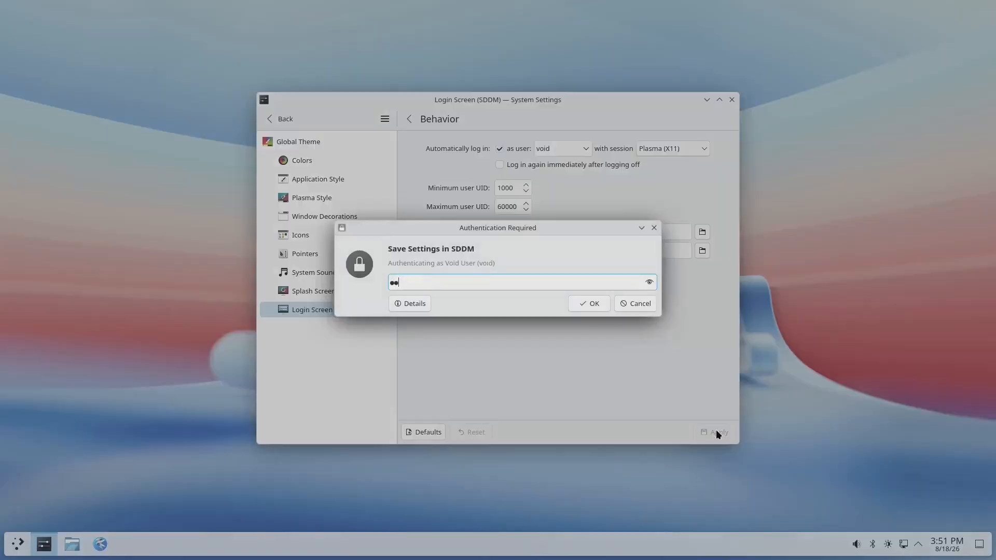
key(Return)
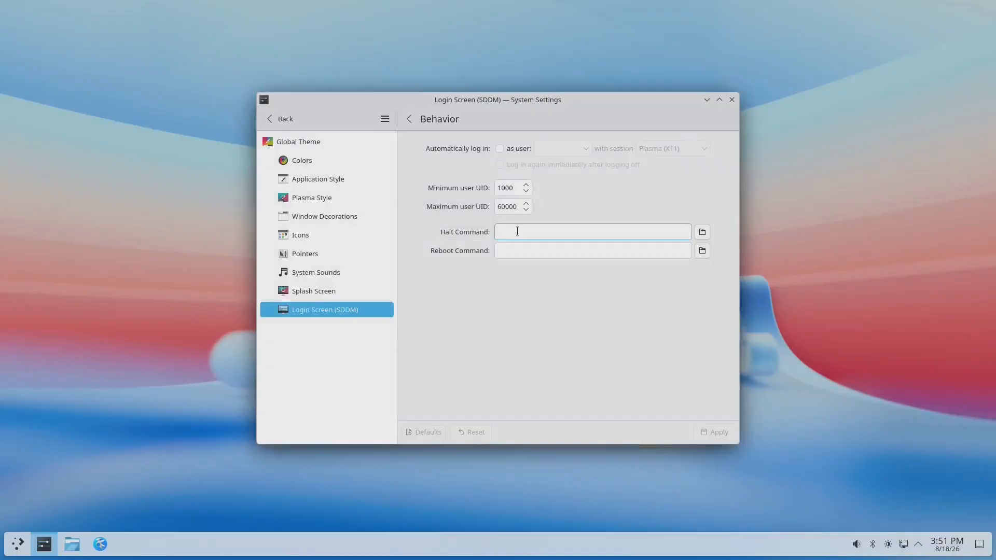
click(500, 149)
click(709, 436)
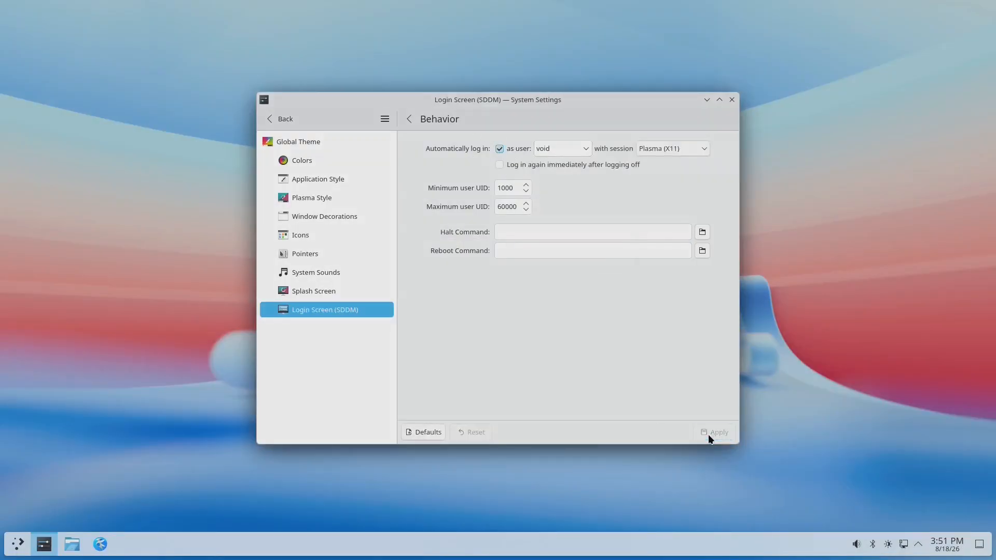
text(••••••)
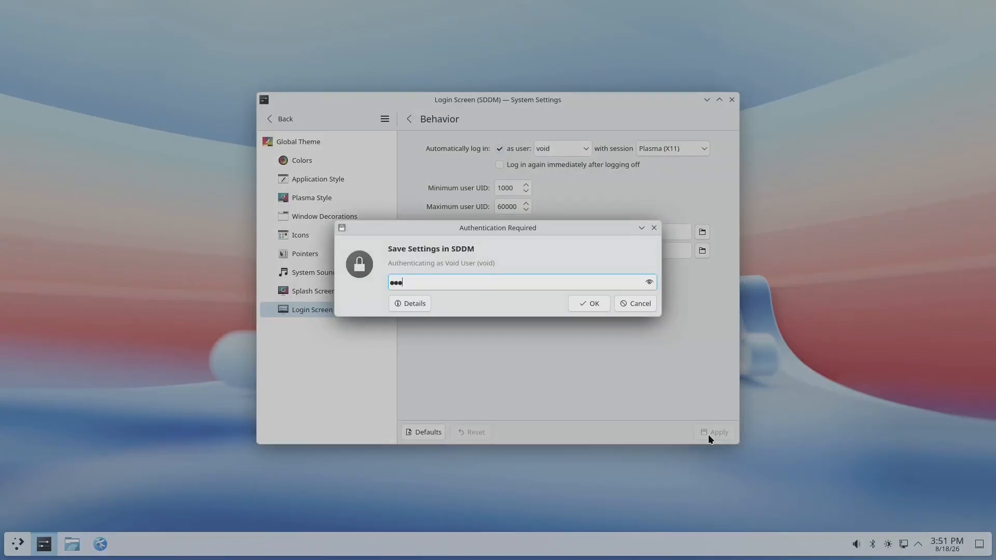
key(Return)
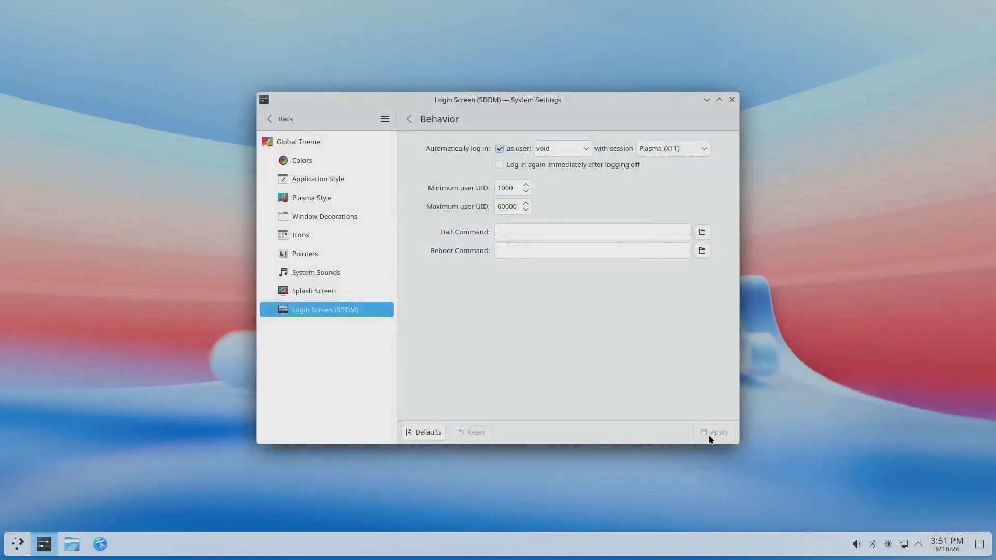
- Return to the settings categories and open the Session settings under System
click(278, 120)
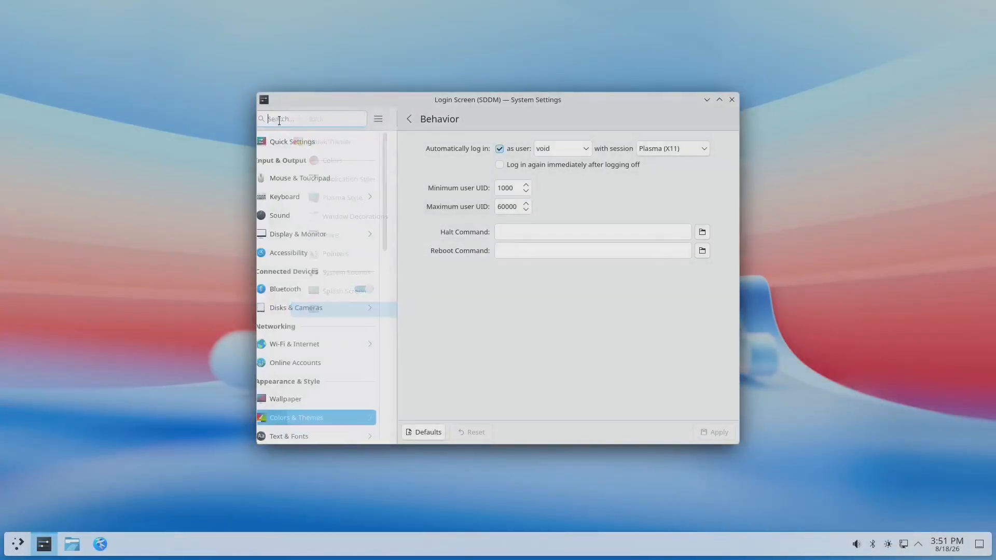
scroll(328, 325, down, 10)
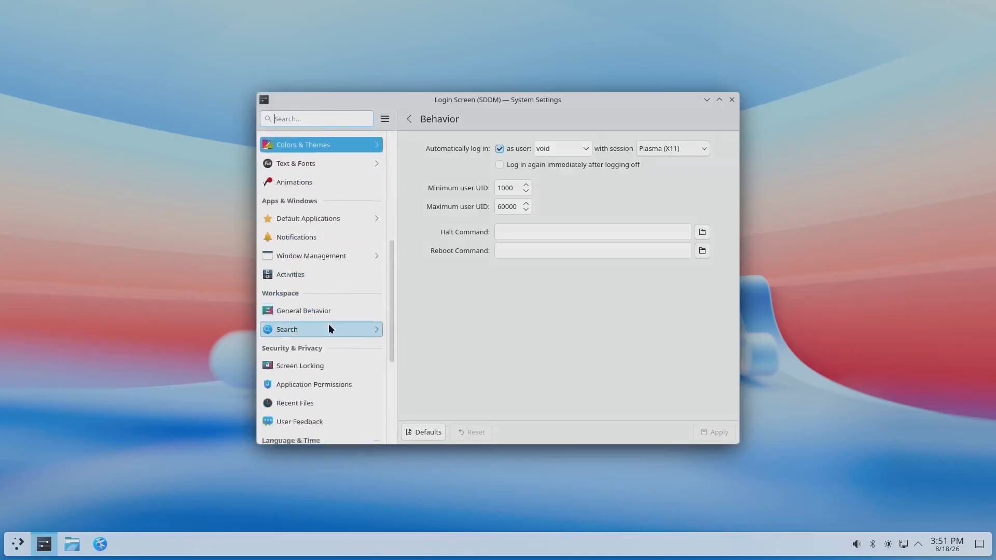
scroll(328, 328, down, 5)
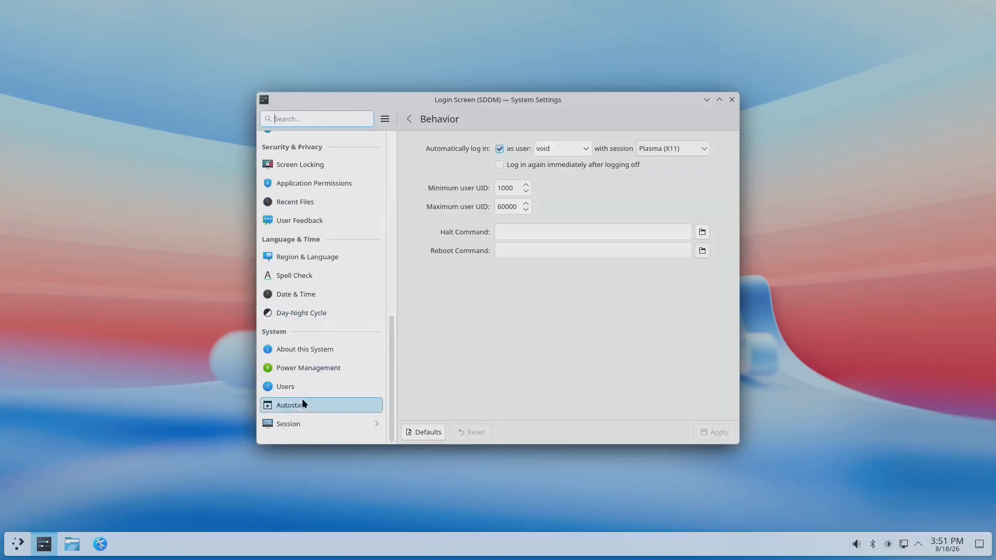
click(298, 423)
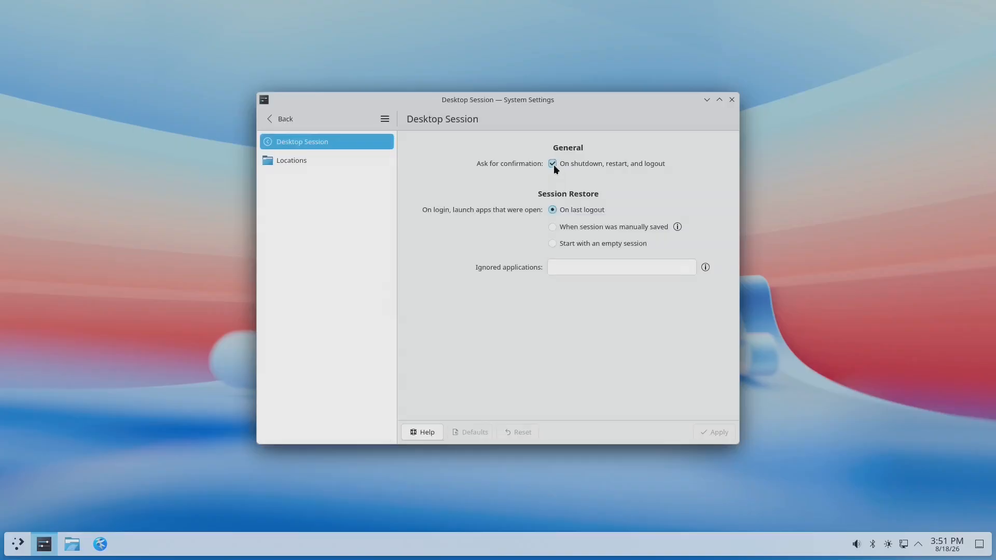
- Disable shutdown/restart/logout confirmation, start with an empty session, and apply
click(553, 164)
click(552, 243)
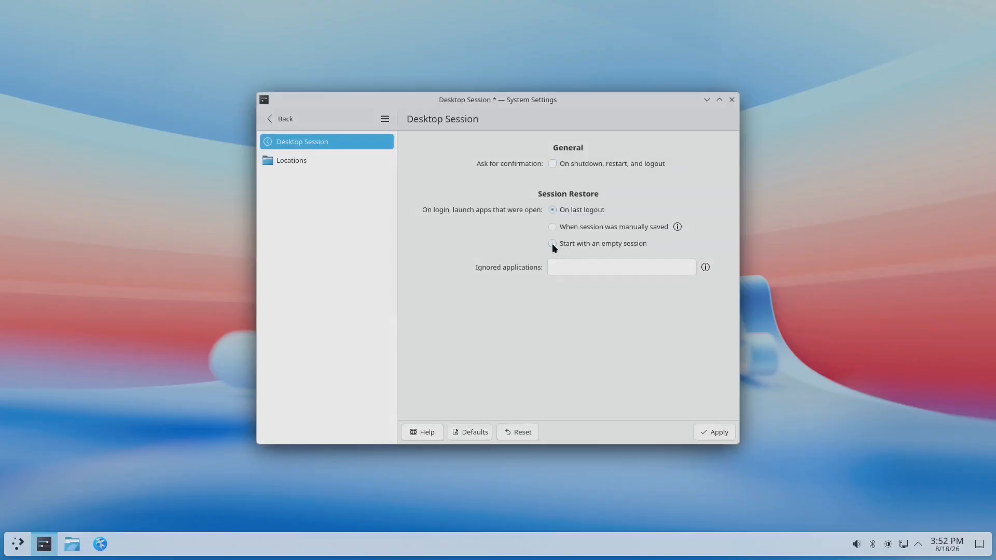
click(712, 435)
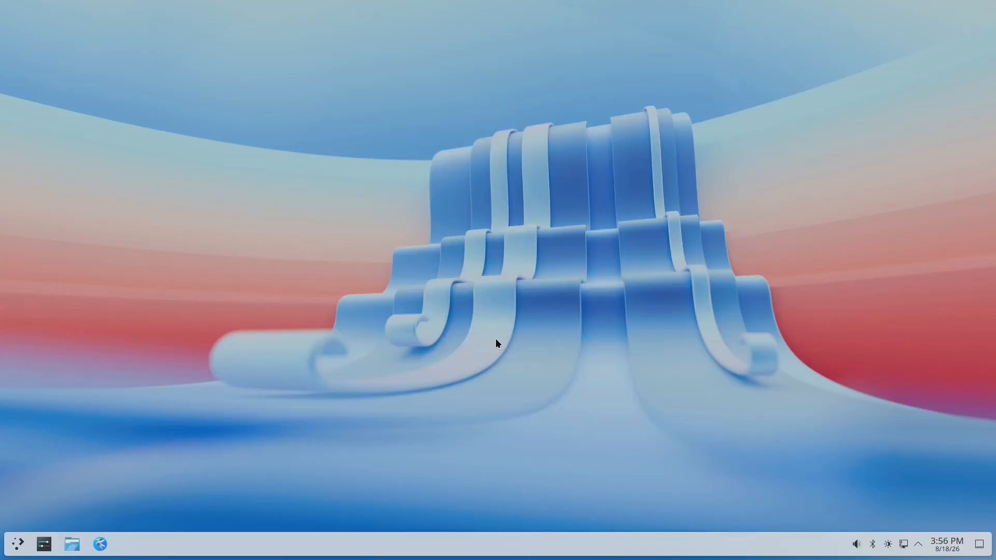
click(24, 546)
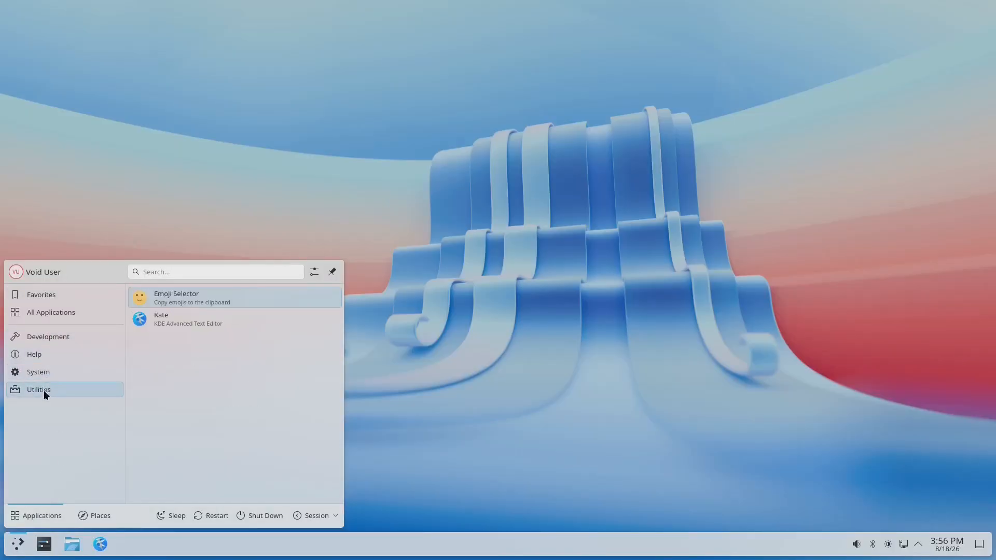
click(490, 366)
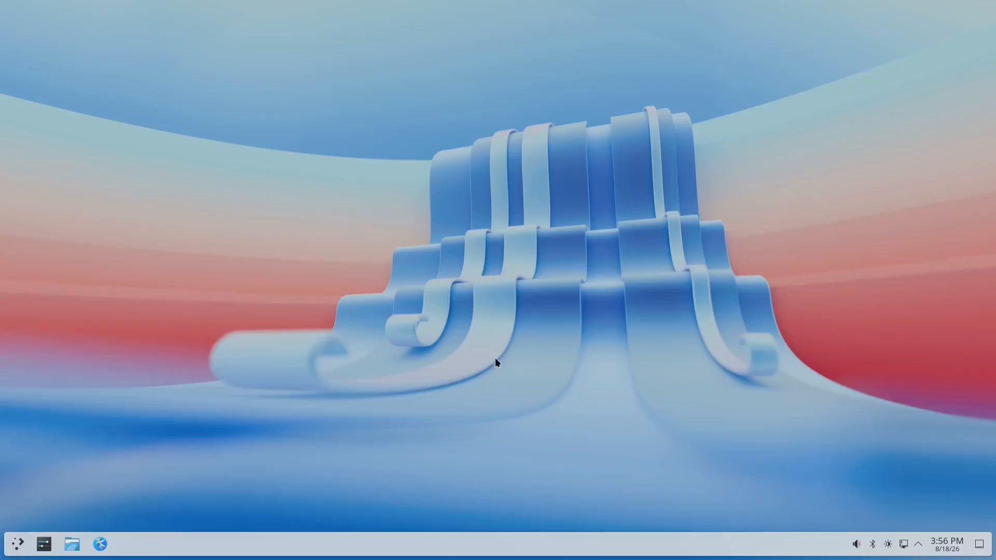
- Pin Konsole to the Task Manager from the application launcher
click(18, 543)
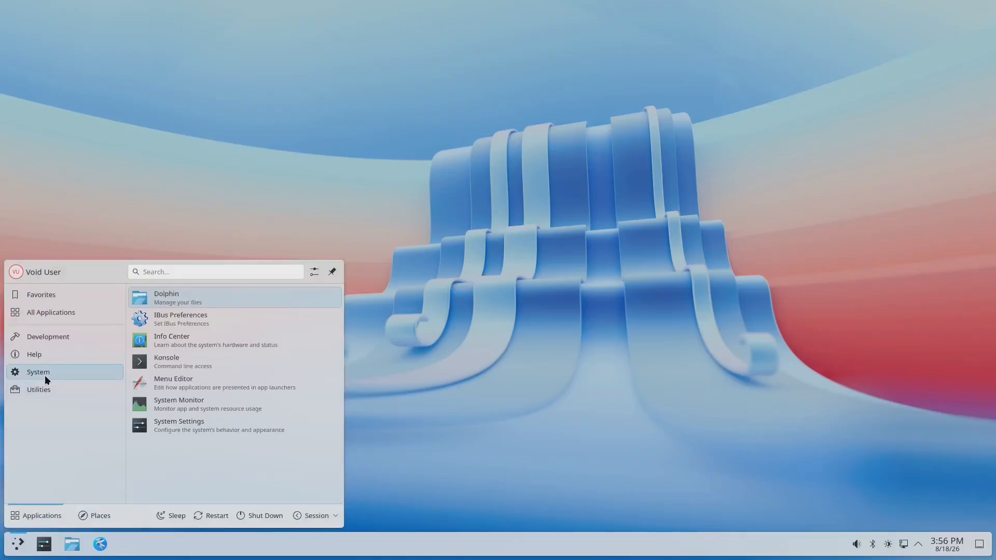
right_click(183, 362)
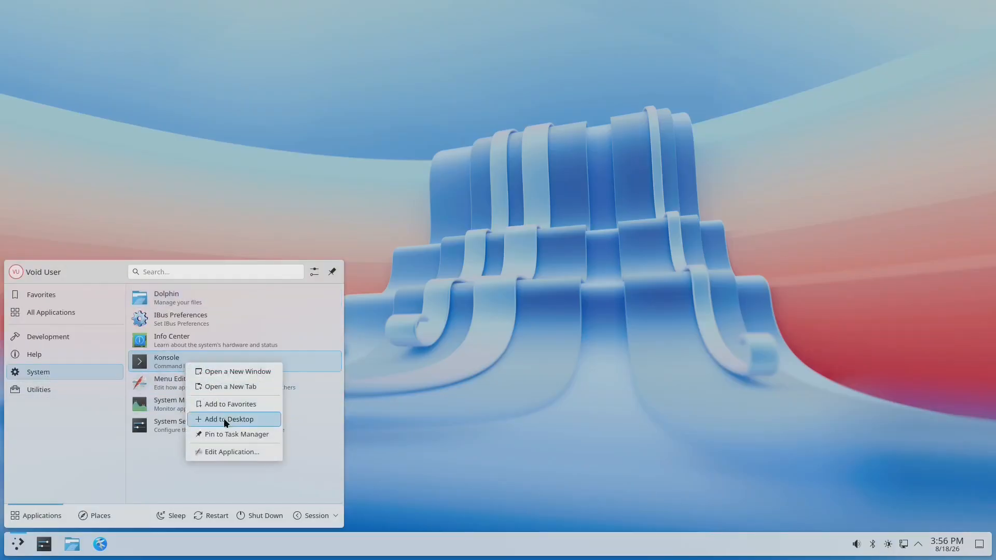
click(223, 433)
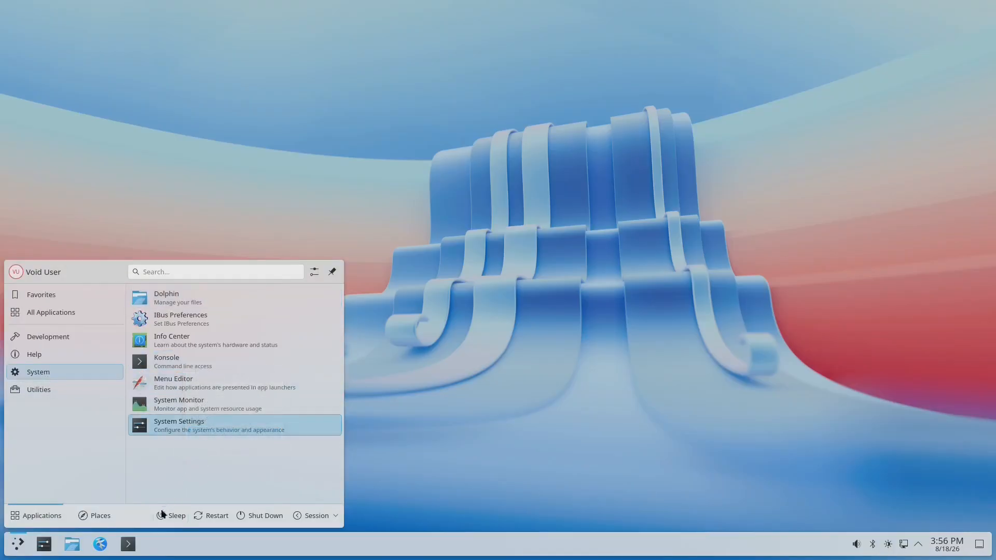
- In Konsole, install firefox with sudo xbps-install, accepting the 3 packages
click(128, 544)
text(s)
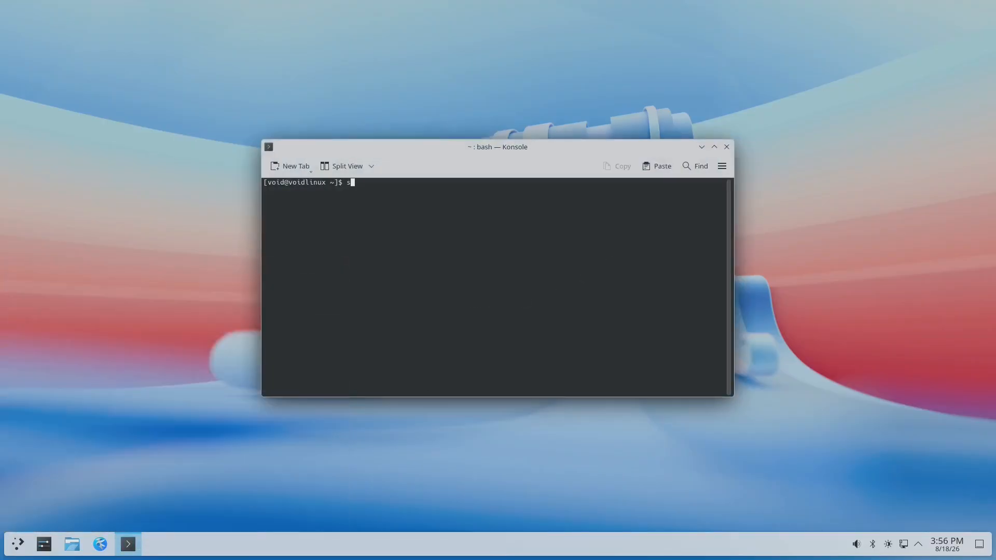
text(udo xbps-install fire)
key(Tab)
key(Tab)
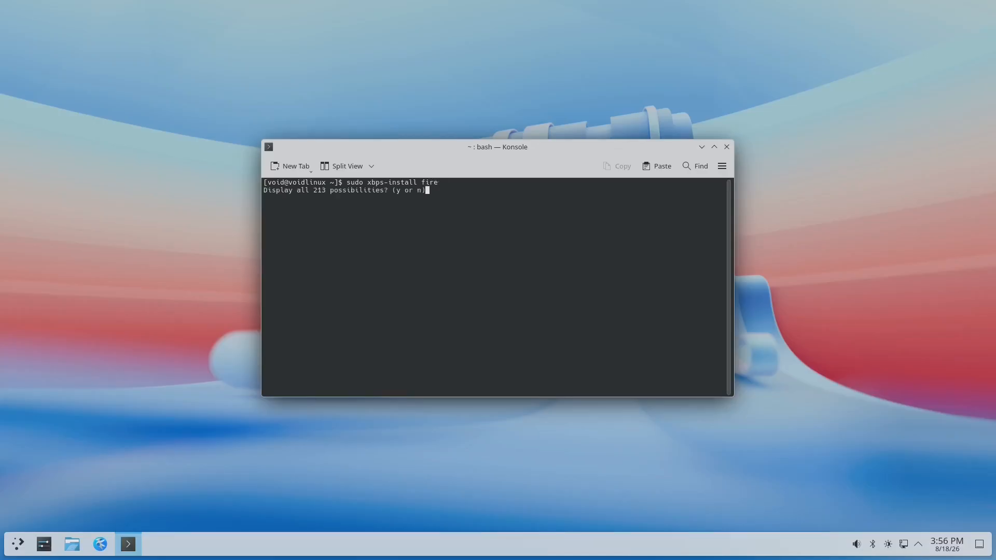
text(n)
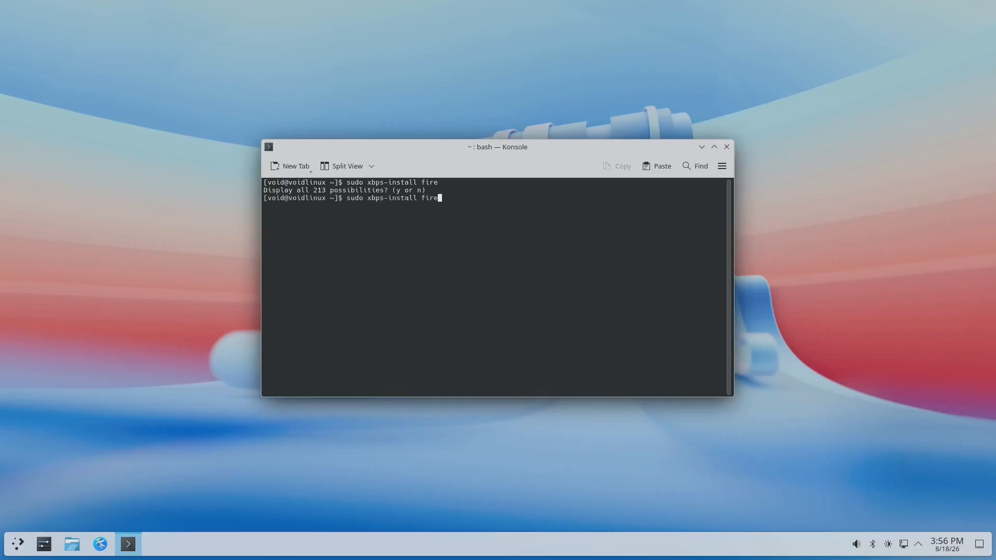
text(fox)
key(Return)
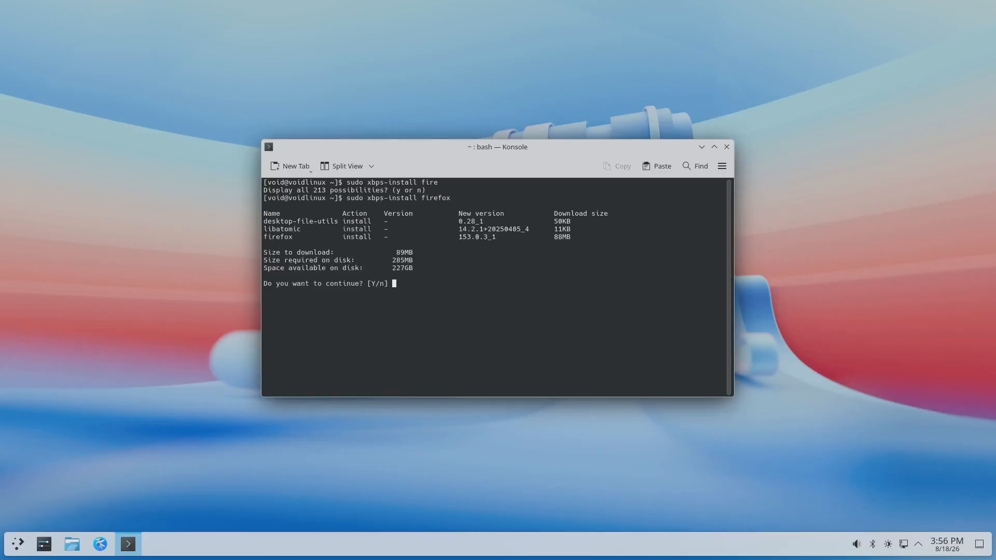
key(Return)
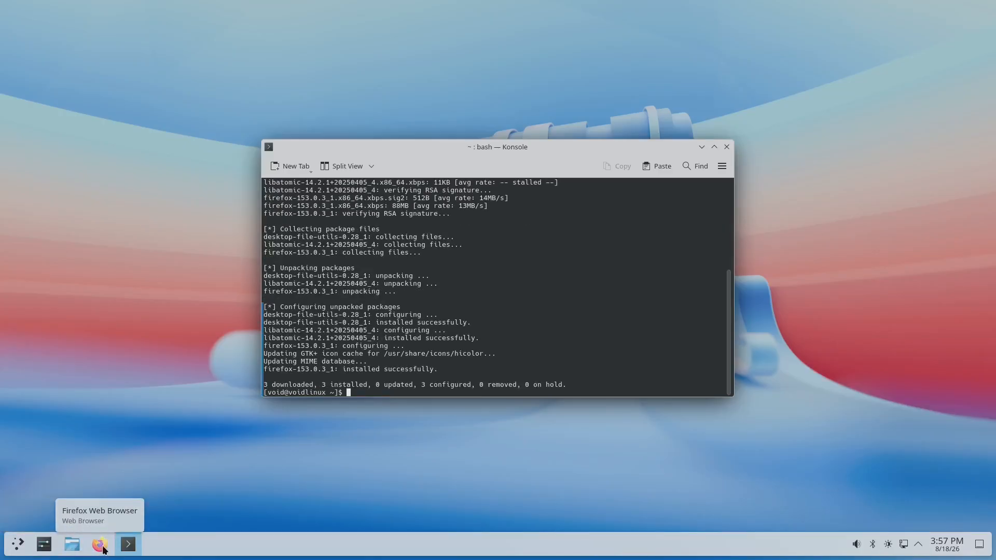
click(18, 545)
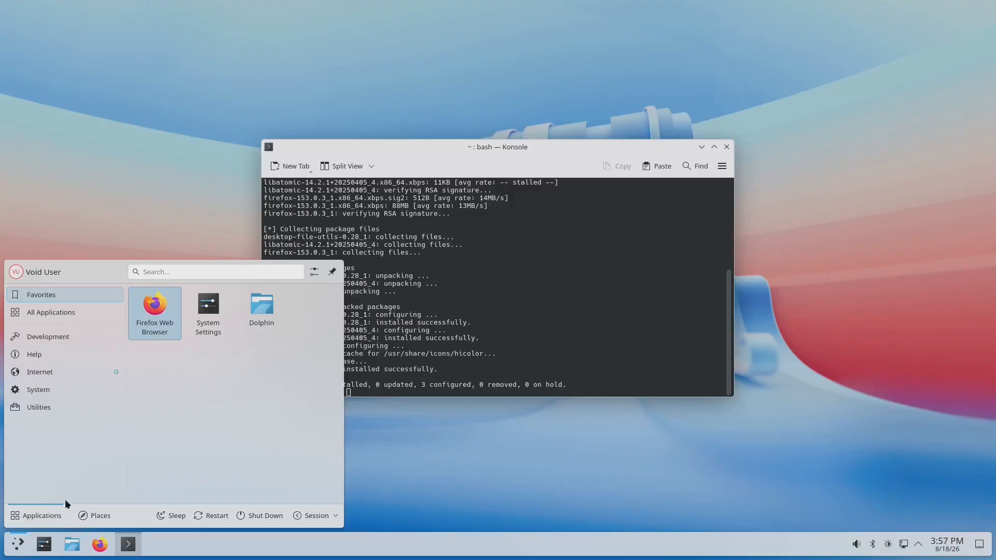
click(156, 321)
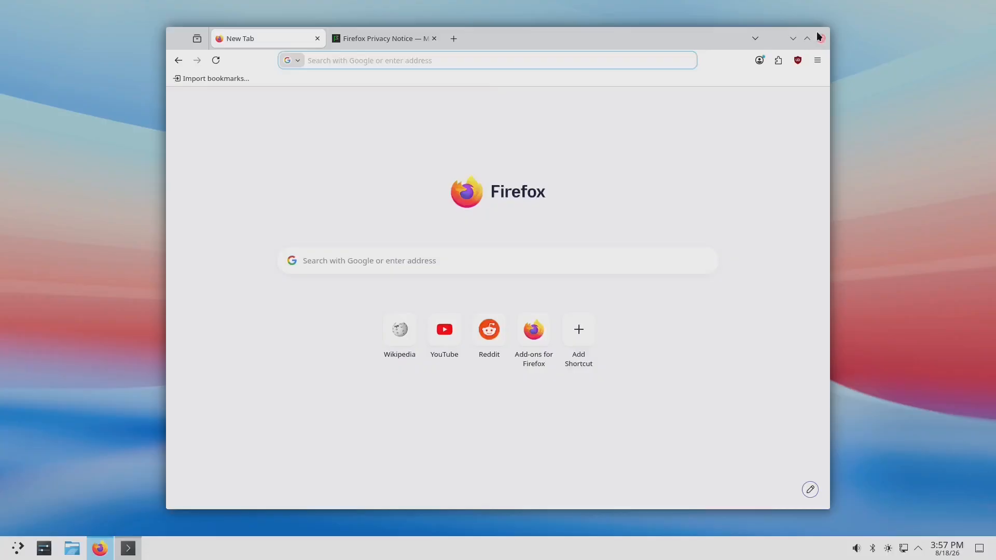
click(817, 41)
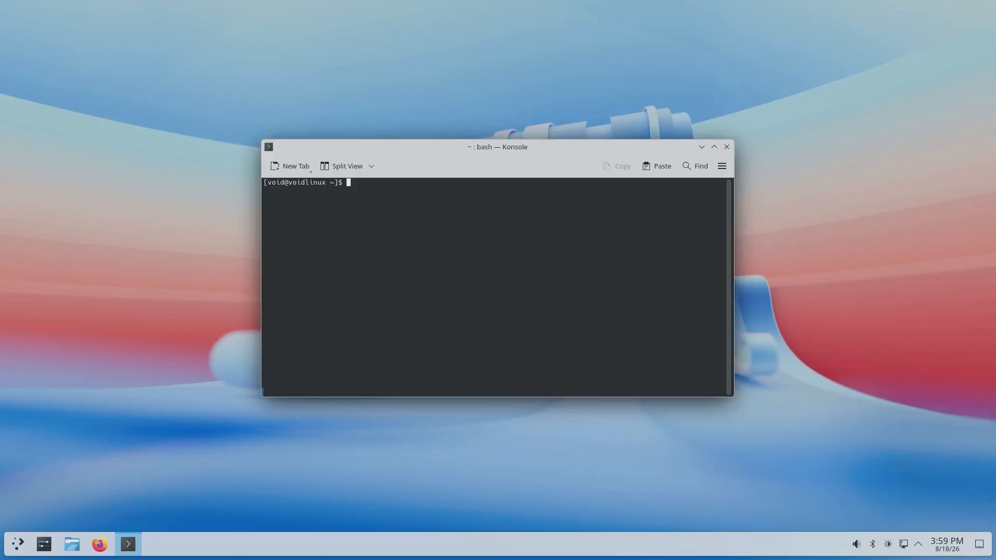
- Install octoxbps 0.4.1_1 with sudo xbps-install, then close Konsole
text(sudo xbps-install octoxbps)
key(Return)
key(Return)
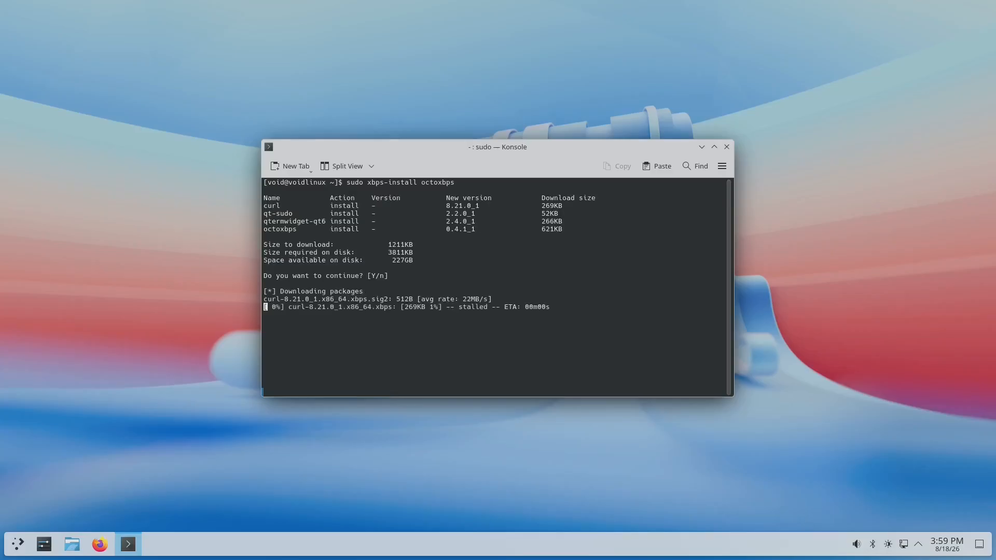
click(727, 146)
click(19, 543)
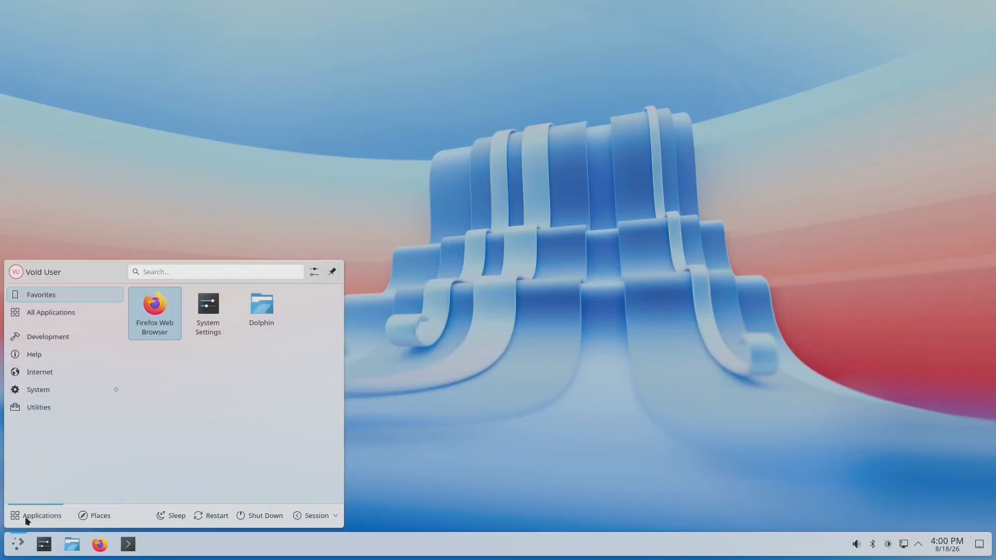
- Launch OctoXBPS from the System applications and maximize its window
click(45, 391)
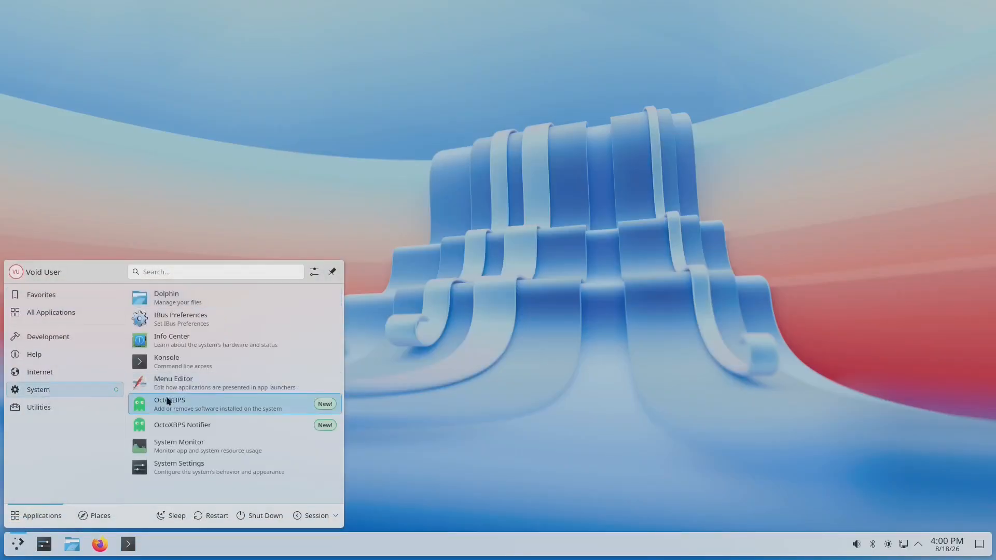
click(182, 403)
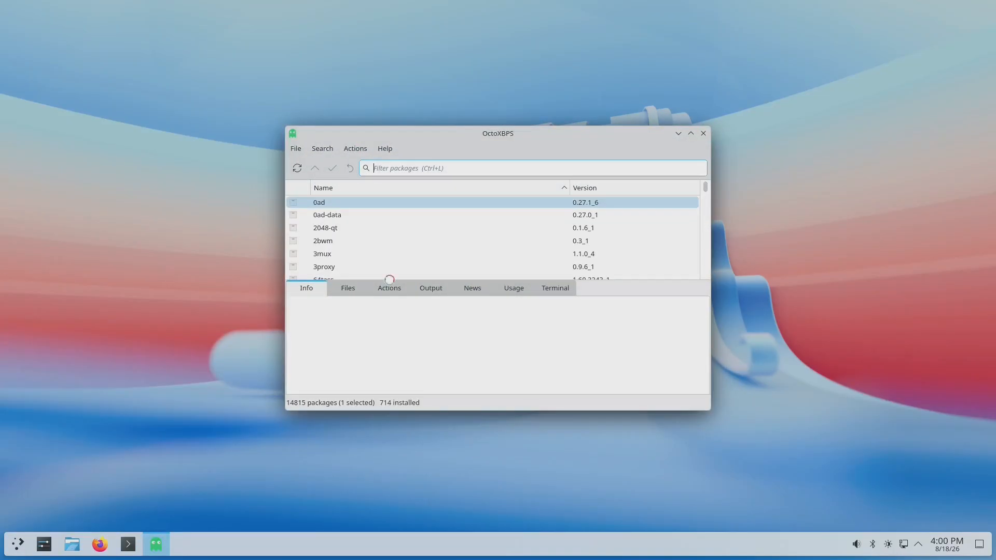
double_click(583, 134)
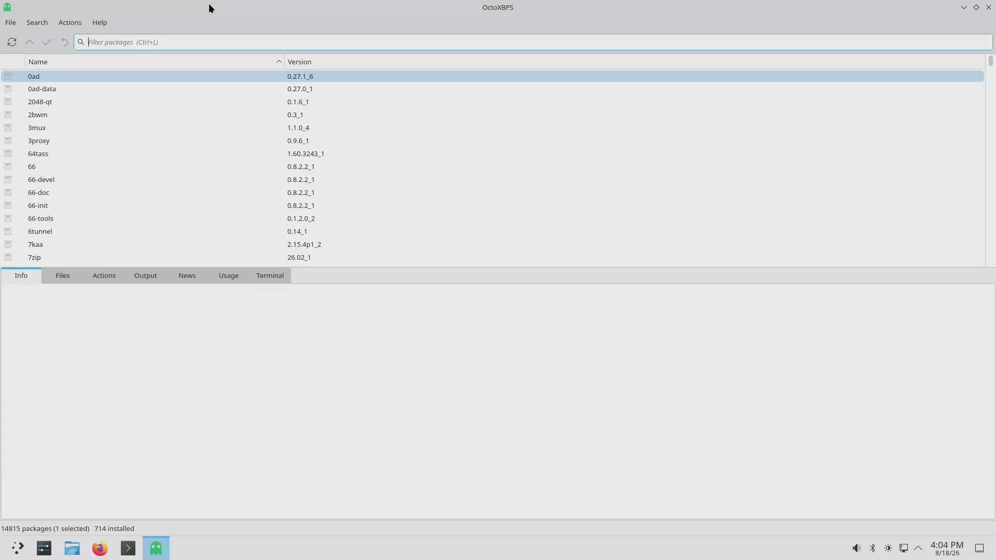
- Filter for gimp, mark it for installation, and apply, confirming the 26 packages
text(gimp)
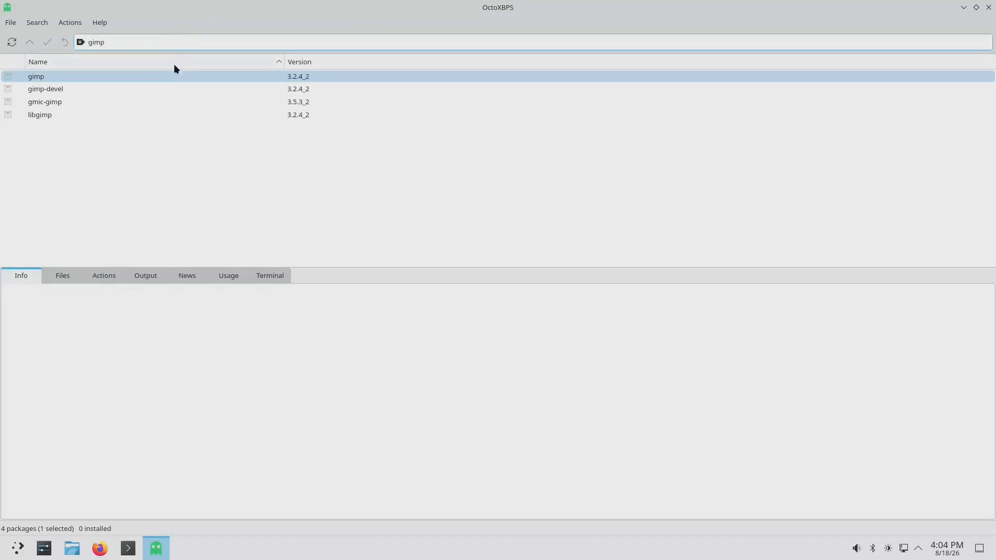
click(51, 78)
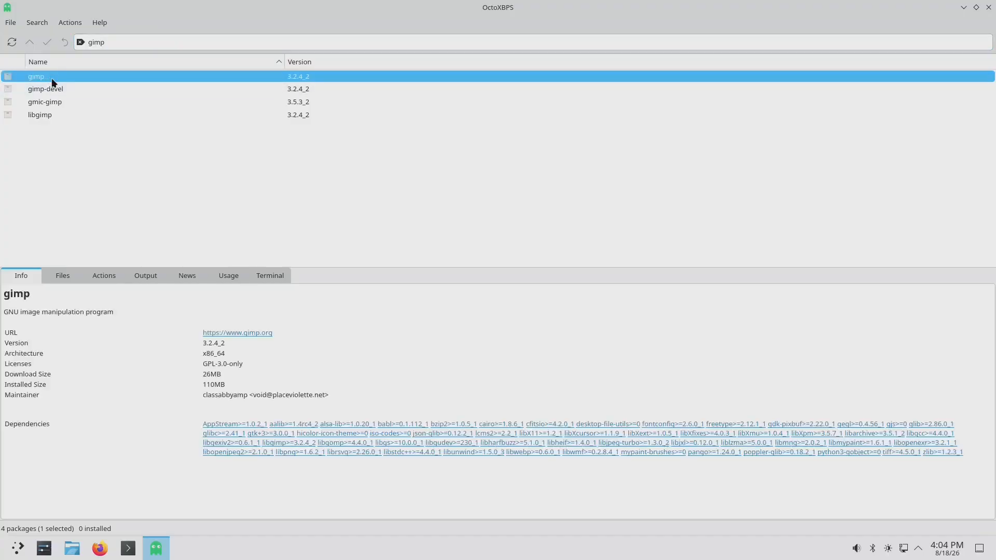
right_click(48, 75)
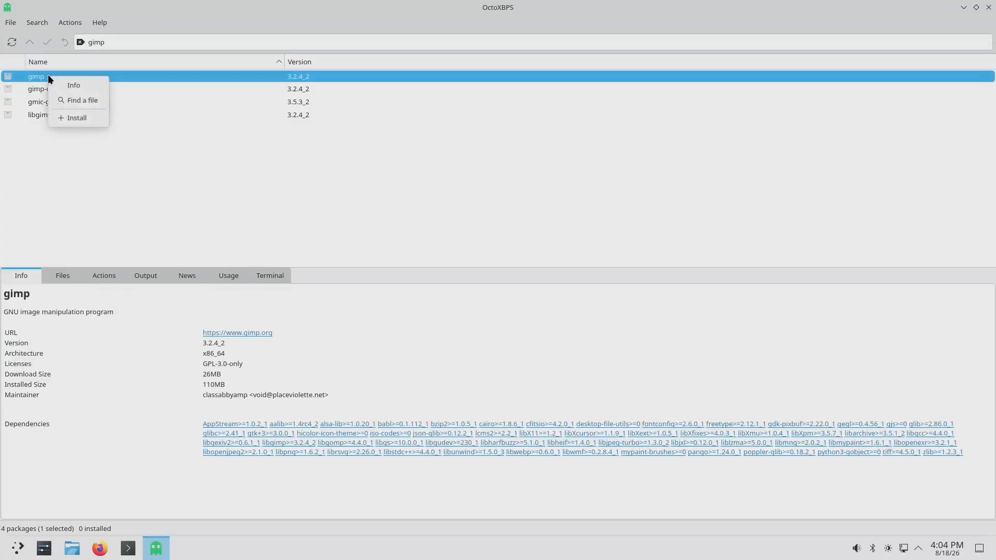
click(76, 119)
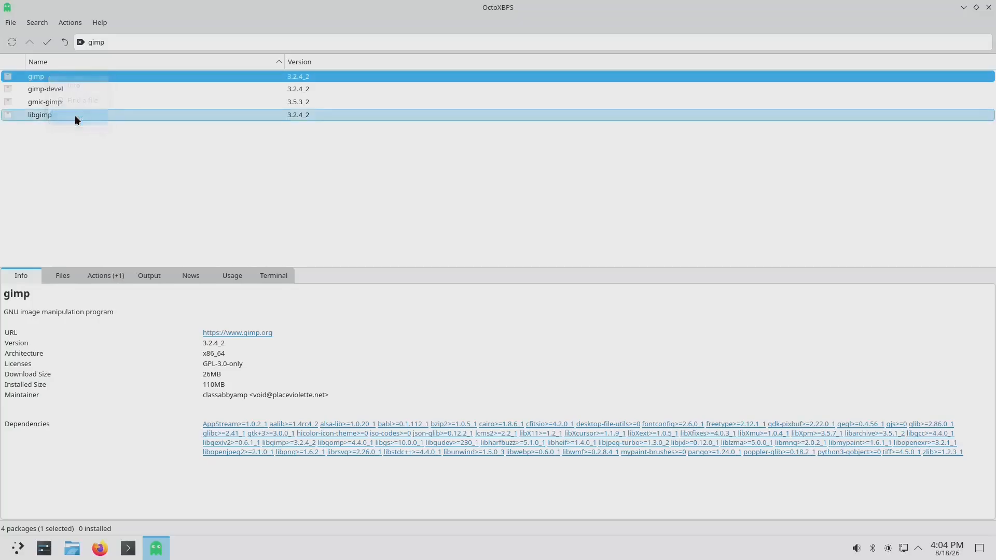
click(47, 43)
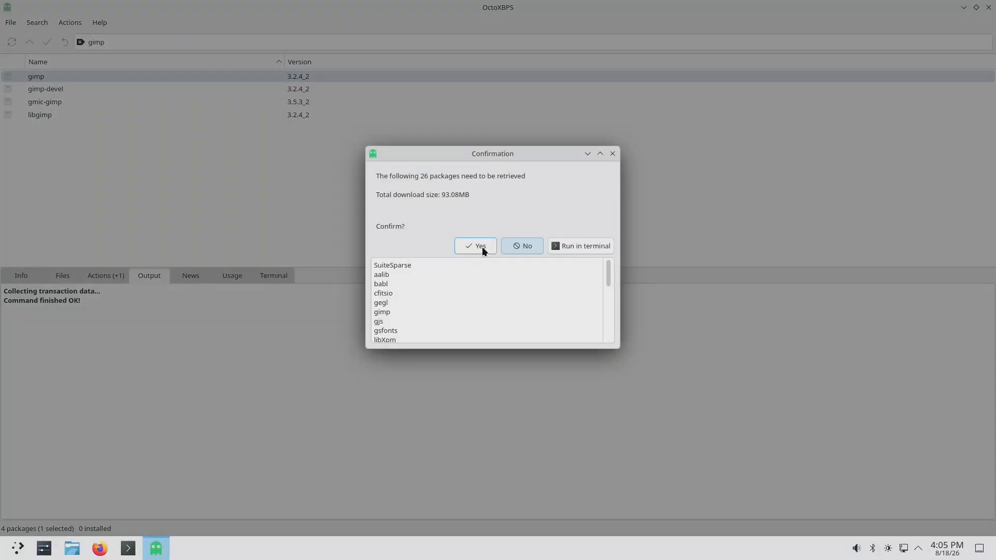
click(479, 247)
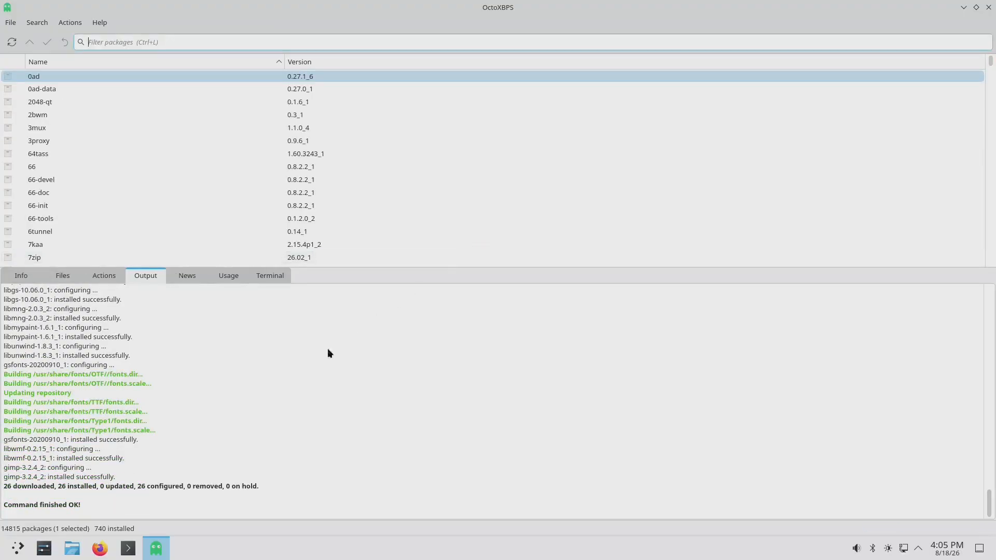
- Confirm GIMP is listed under Graphics in the Application Launcher
click(18, 548)
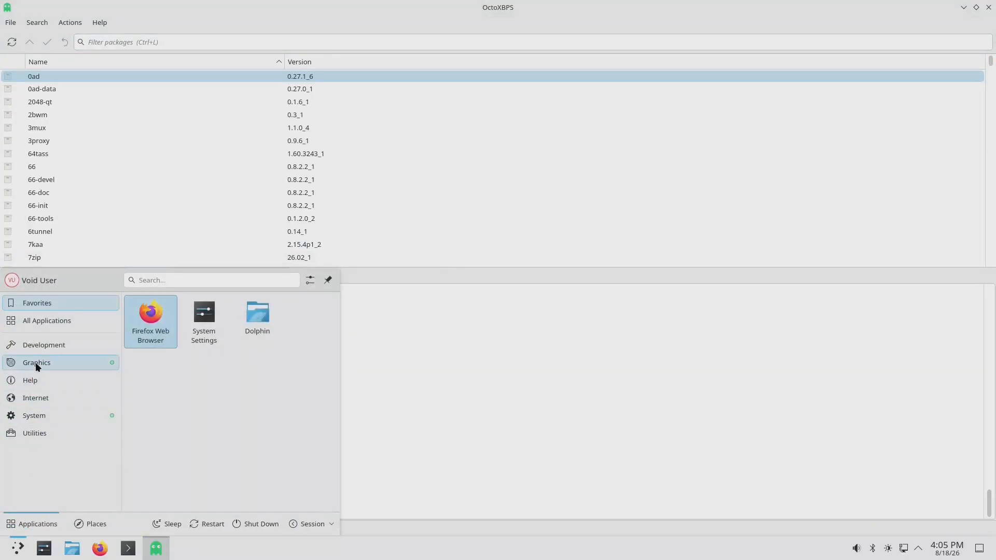
click(35, 362)
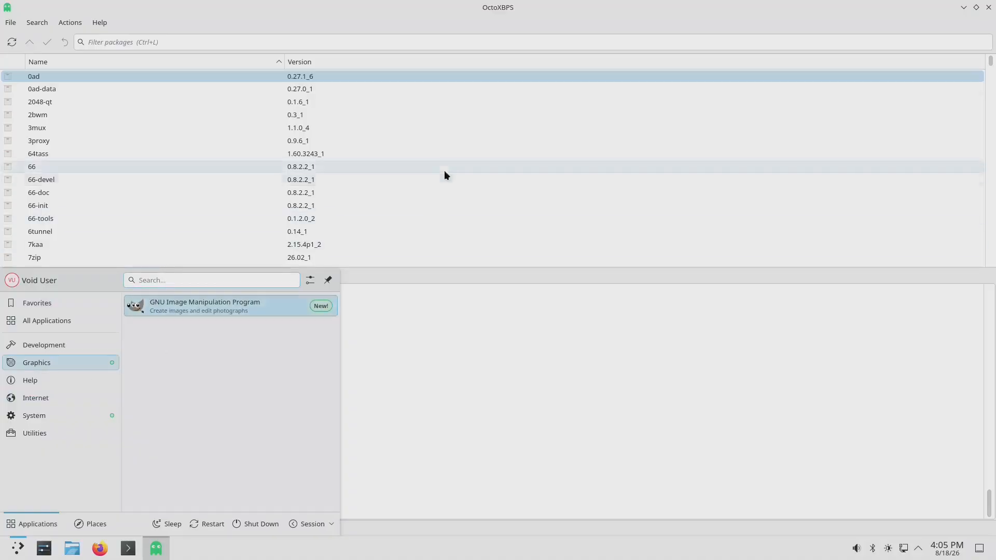
click(472, 6)
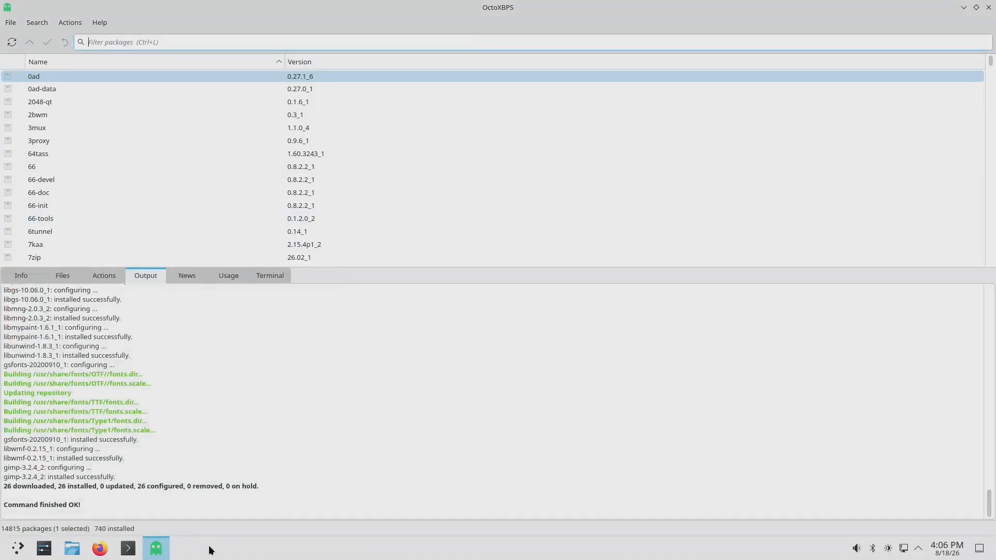
- Start OctoXBPS Notifier from the launcher's System applications
click(18, 549)
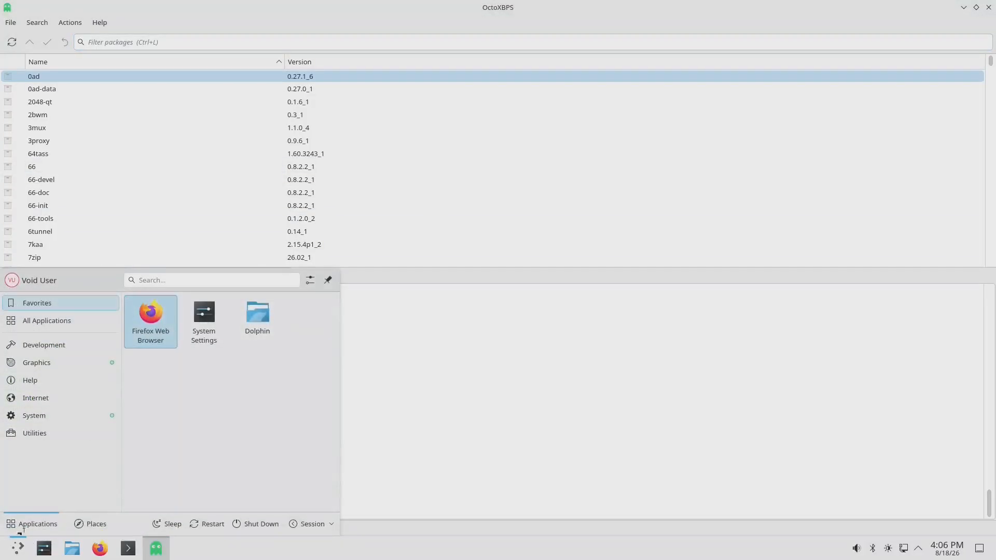
click(40, 415)
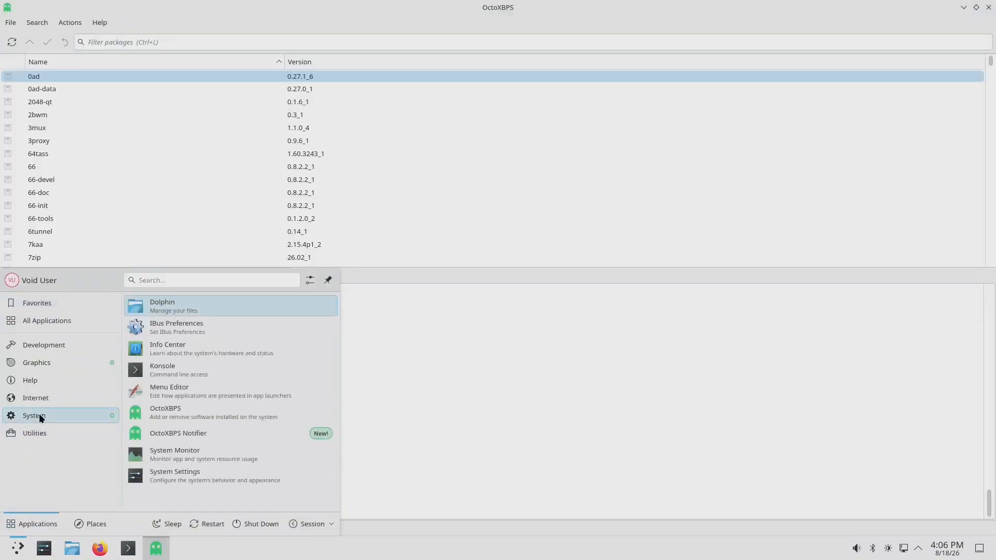
click(201, 431)
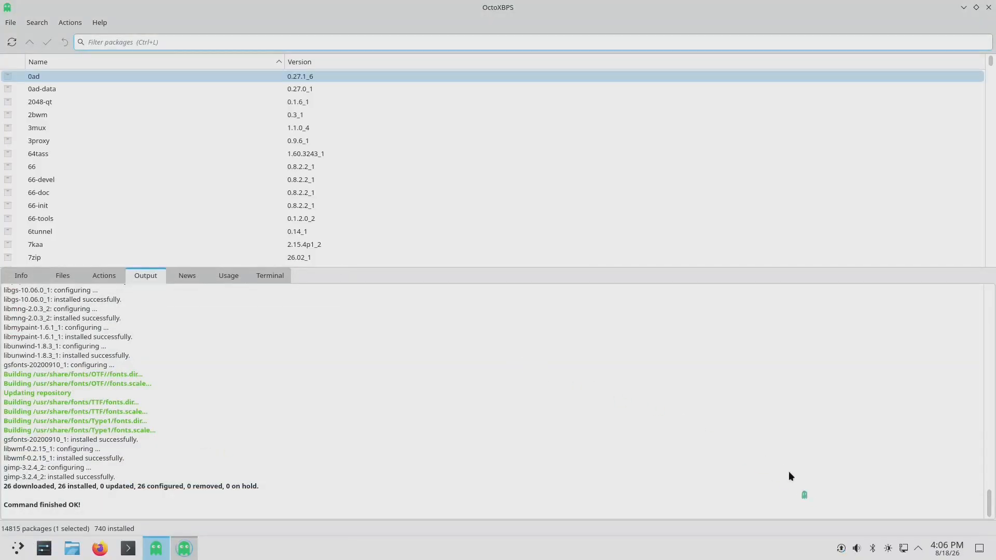
- Check the notifier's tray menu, then go to System Settings' Autostart page
right_click(841, 550)
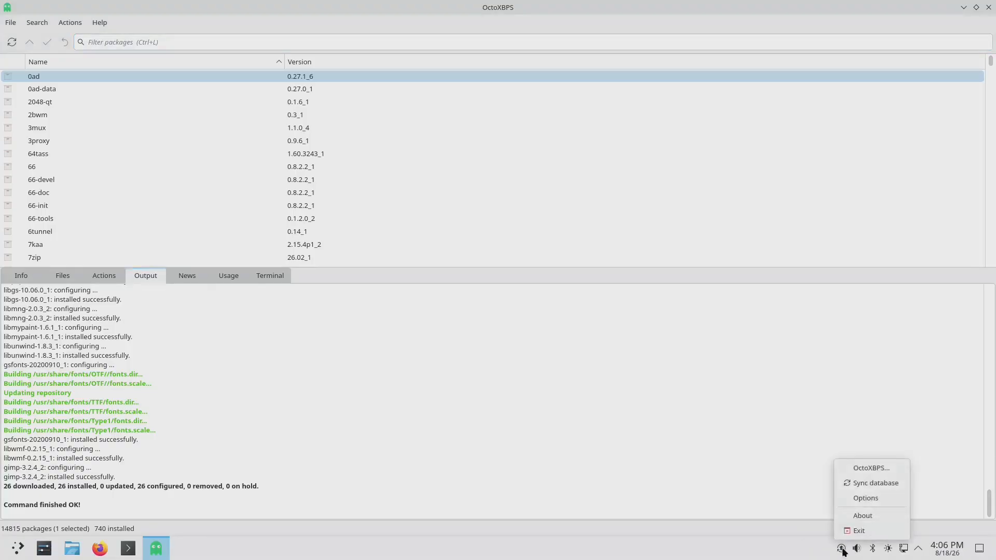
click(878, 484)
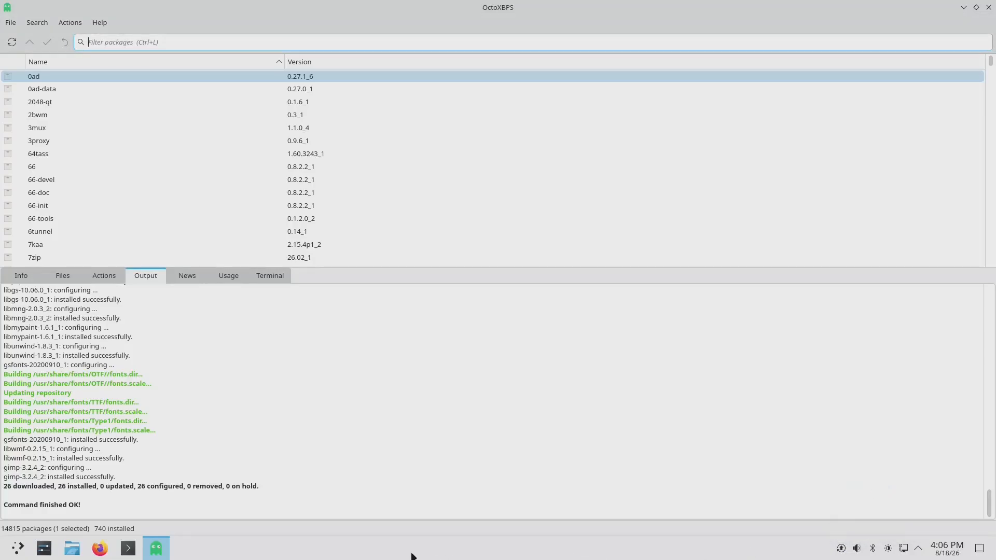
click(44, 548)
drag(397, 211, 396, 437)
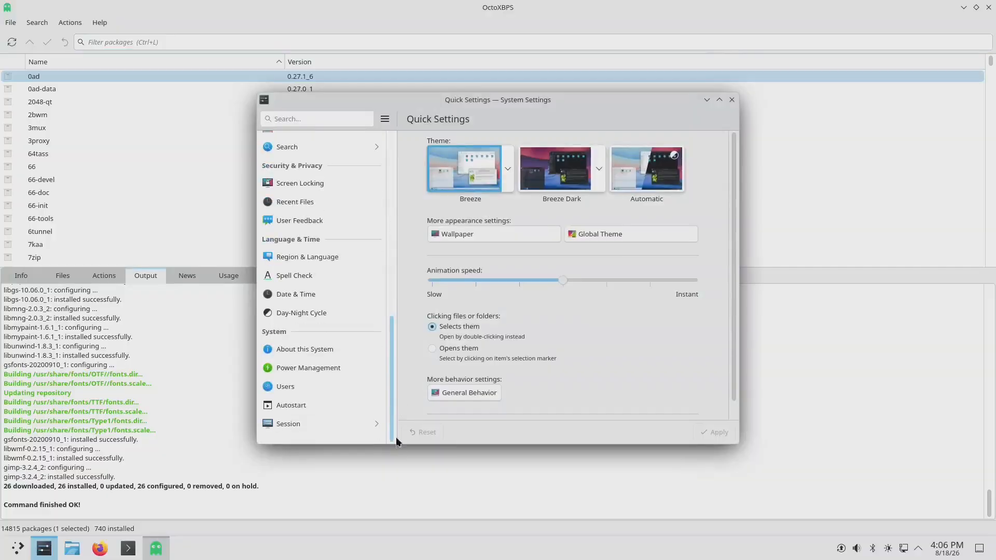
click(309, 404)
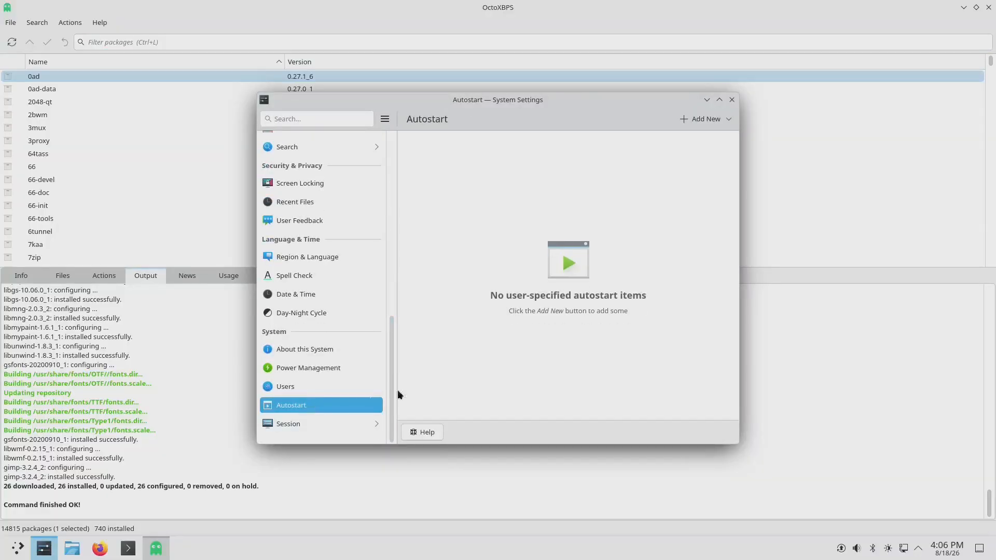
- Add OctoXBPS Notifier from System applications as a new autostart application
click(702, 119)
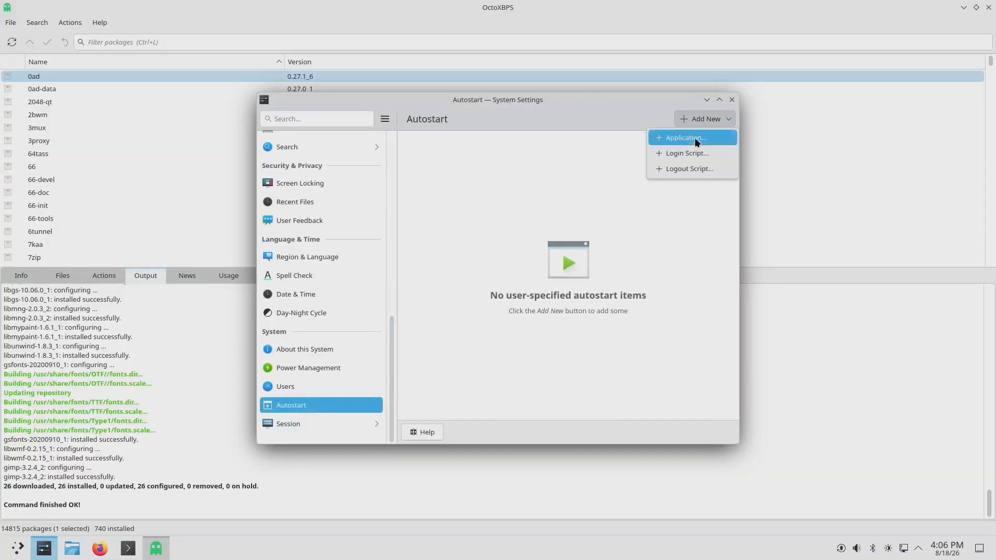
click(694, 137)
click(388, 209)
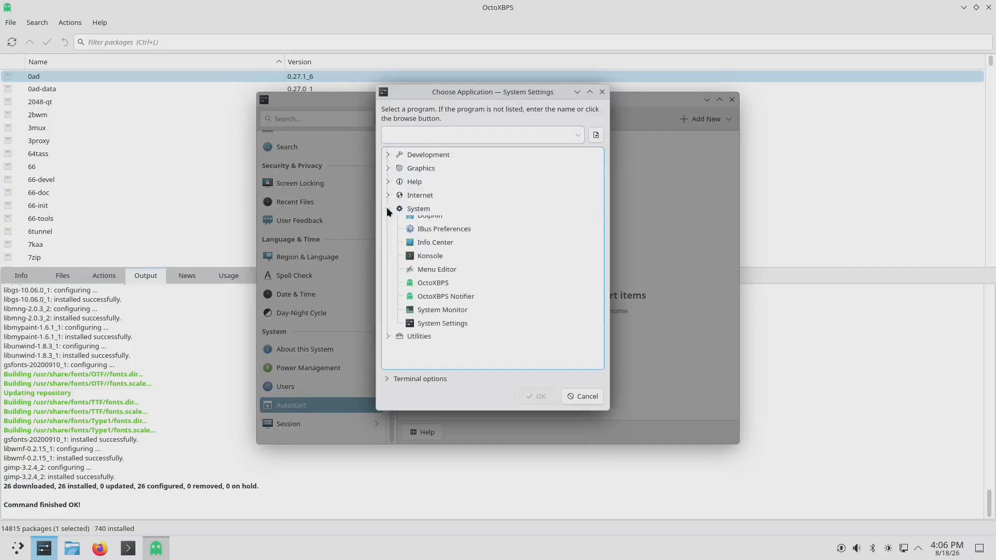
click(448, 303)
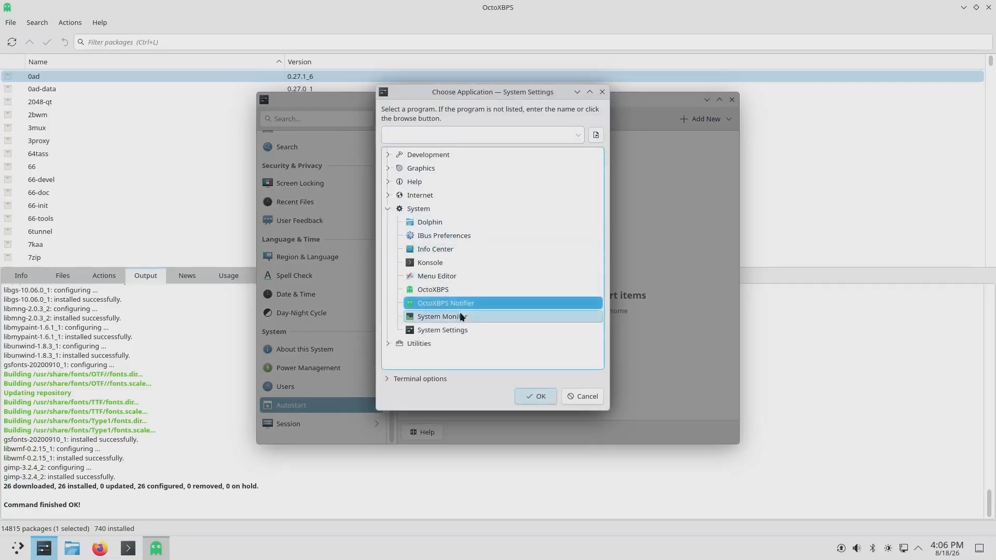
click(535, 395)
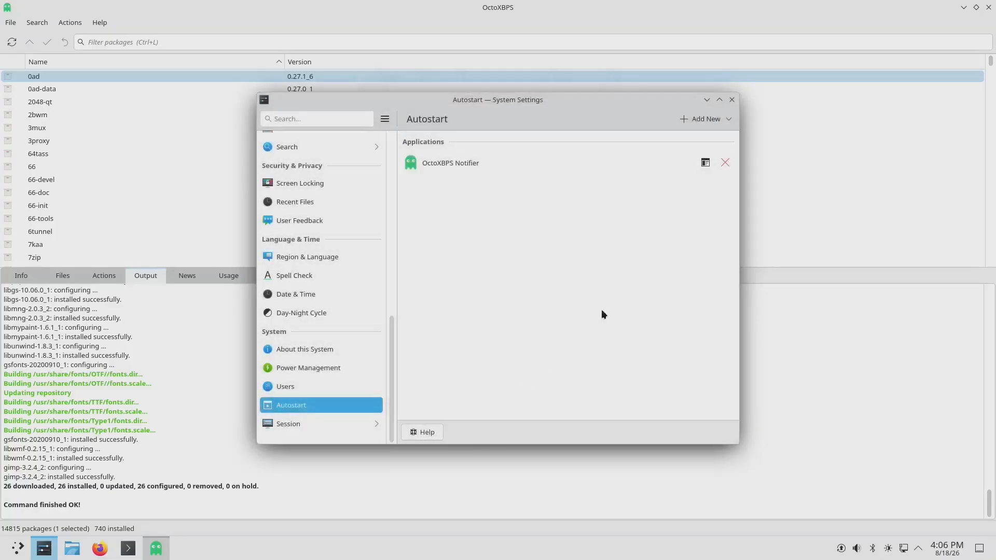
click(731, 100)
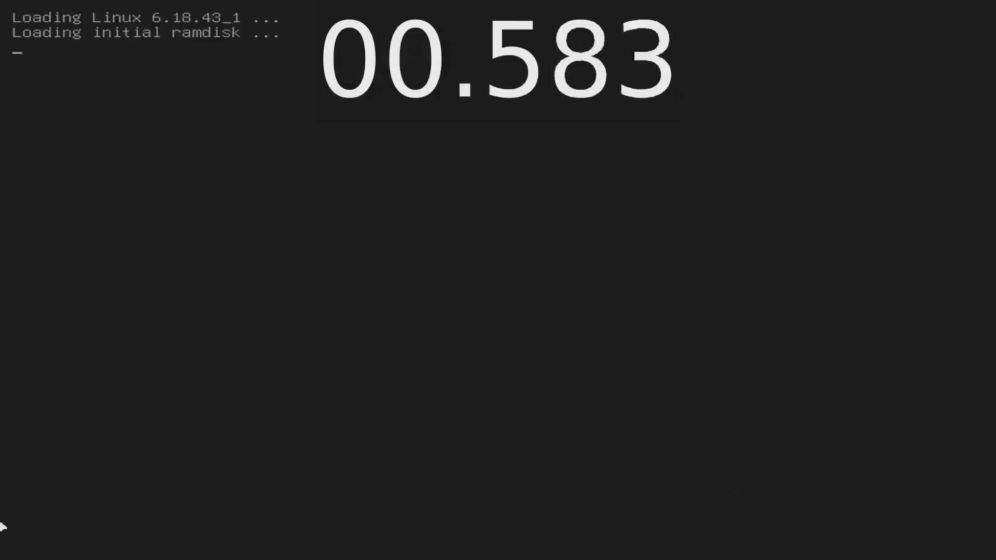
- Pause the boot video and skip to its end, where the desktop appears at 09.133
mouse_move(5, 552)
click(30, 541)
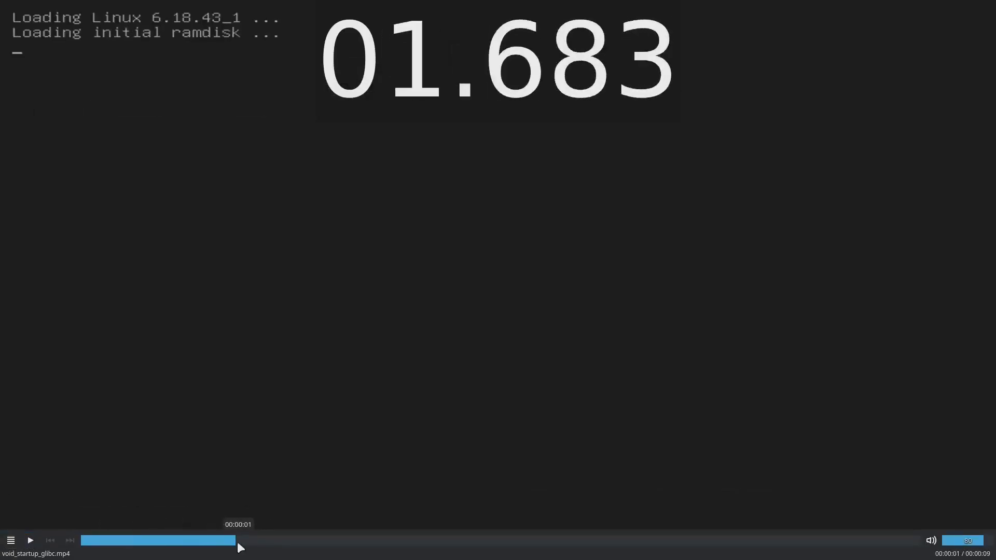
drag(237, 542, 921, 542)
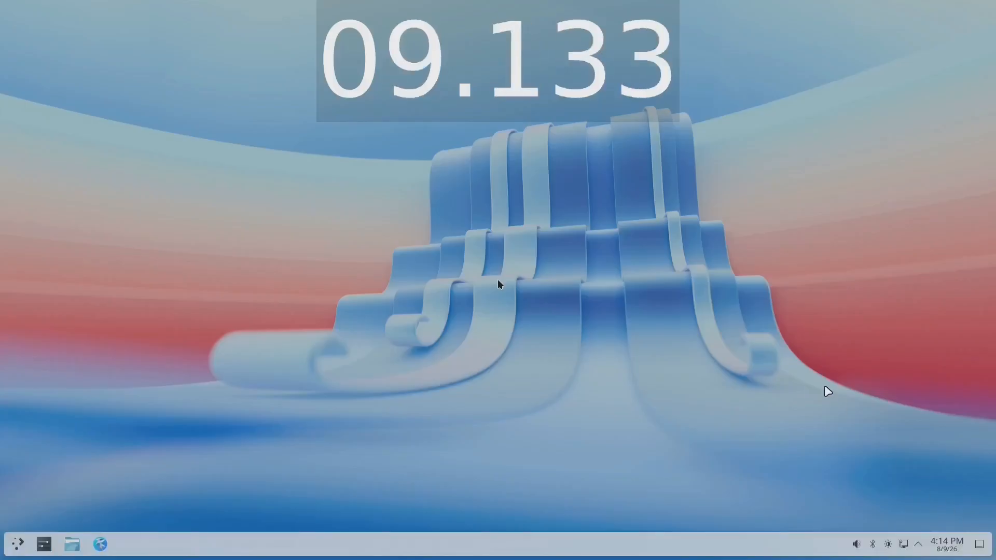